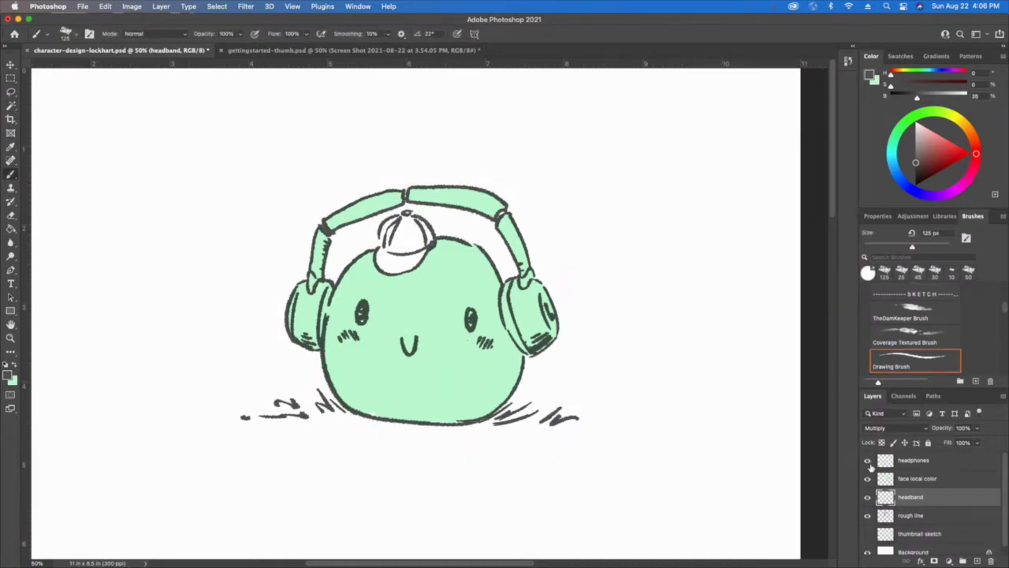
Toggle the face's green fill off and on at 100% zoom to compare it against white.
{"action": "left_click", "coordinate": [868, 478]}
{"action": "left_click", "coordinate": [868, 479]}
{"action": "left_click", "coordinate": [869, 478]}
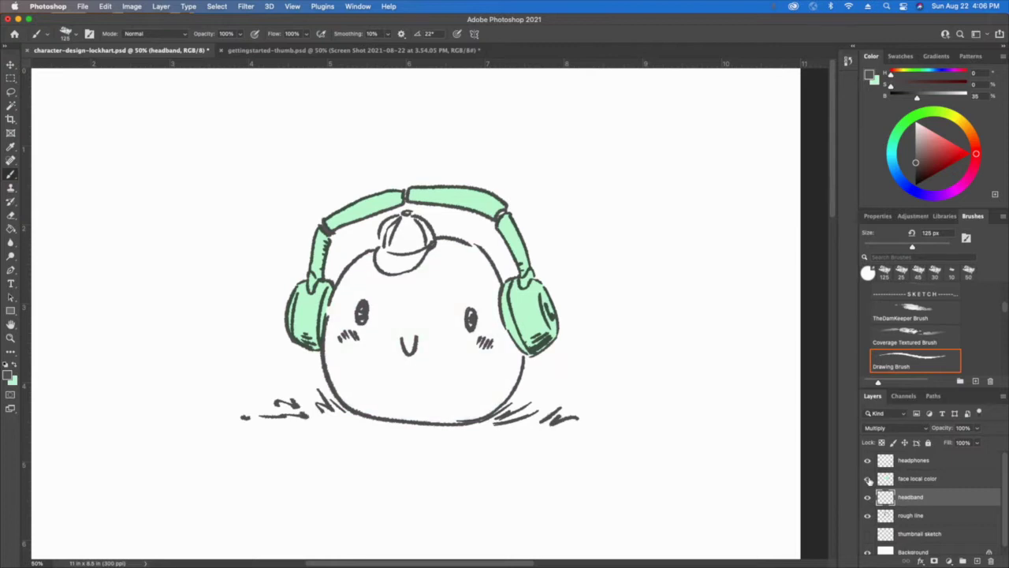
{"action": "left_click", "coordinate": [868, 479]}
{"action": "key", "text": "super+equal"}
{"action": "key", "text": "super+equal"}
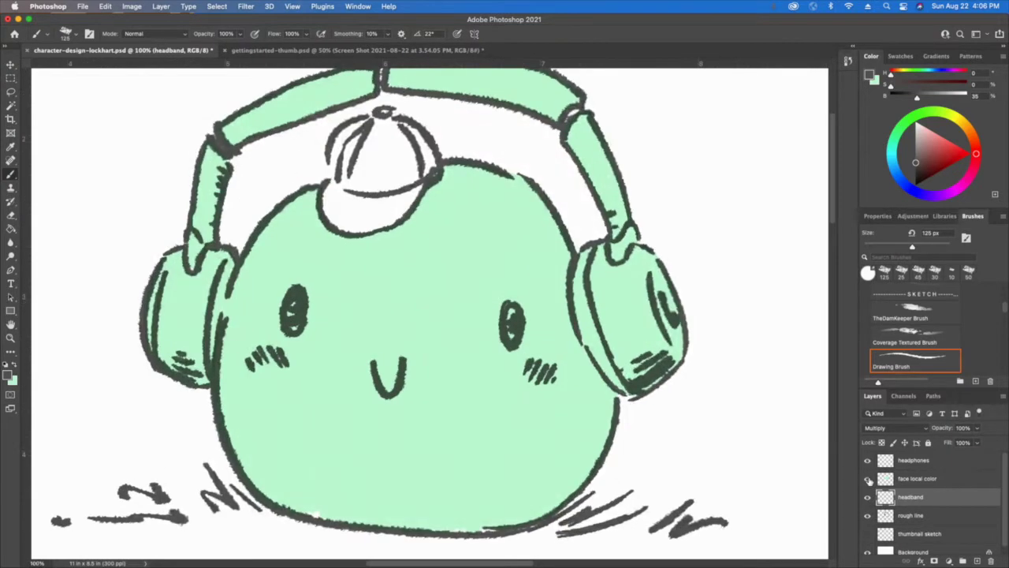
{"action": "left_click", "coordinate": [869, 478]}
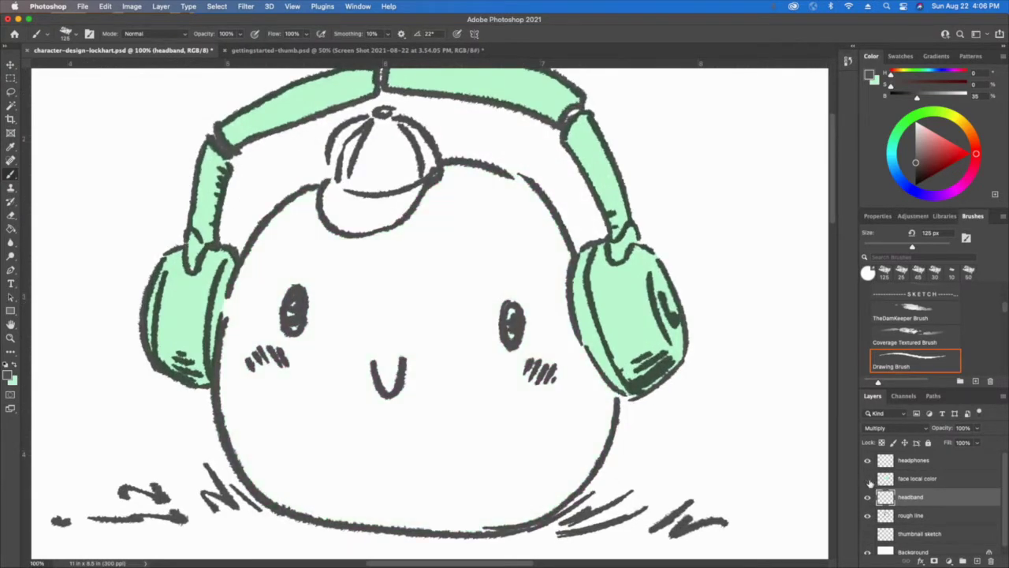
{"action": "left_click", "coordinate": [868, 479]}
{"action": "left_click", "coordinate": [868, 478]}
{"action": "left_click", "coordinate": [868, 479]}
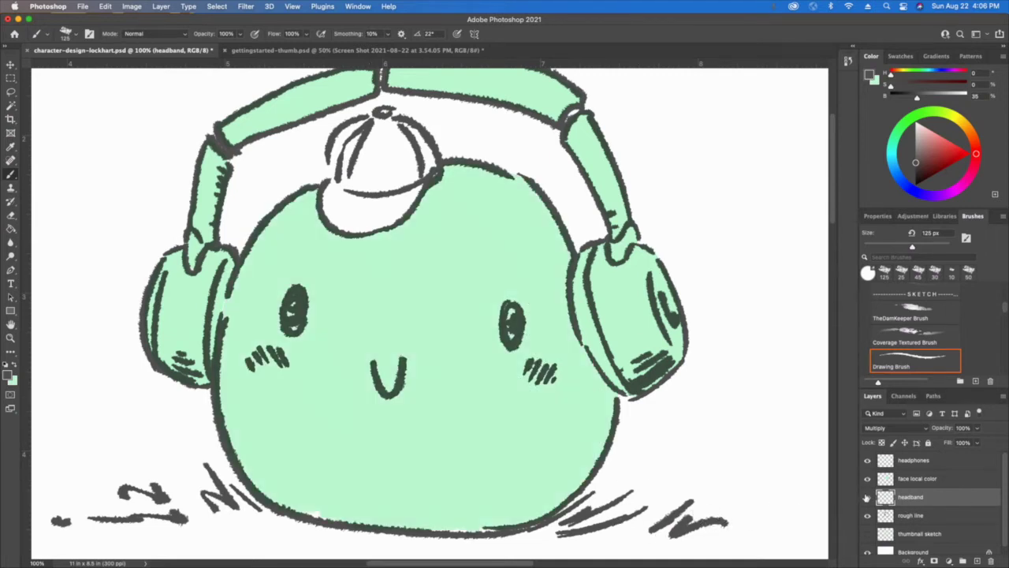
Toggle the headband and ear-cup fills off and on to inspect each shape.
{"action": "left_click", "coordinate": [867, 498]}
{"action": "left_click", "coordinate": [867, 498]}
{"action": "left_click", "coordinate": [868, 498]}
{"action": "left_click", "coordinate": [867, 497]}
{"action": "left_click", "coordinate": [868, 497]}
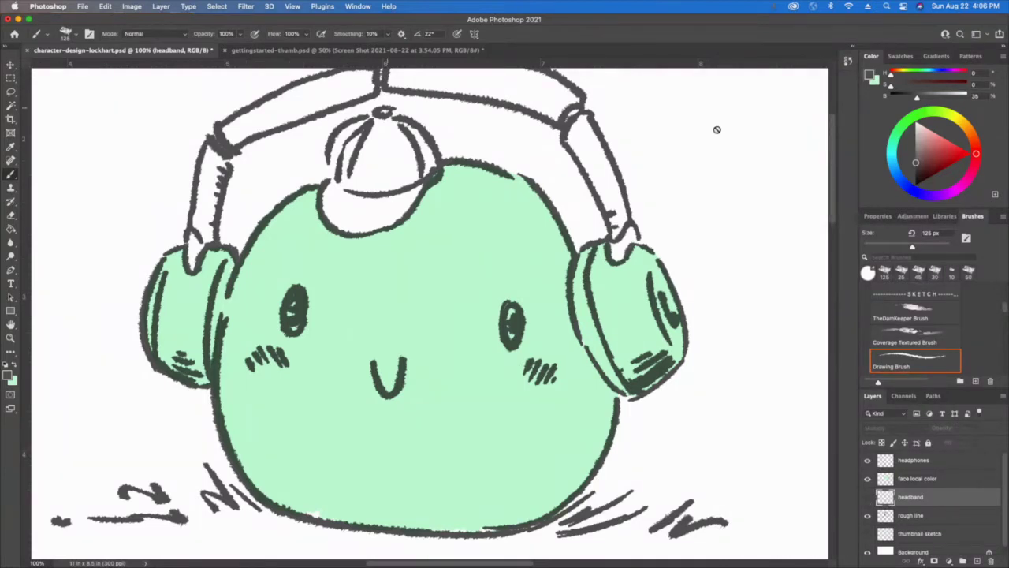
{"action": "left_click", "coordinate": [867, 497]}
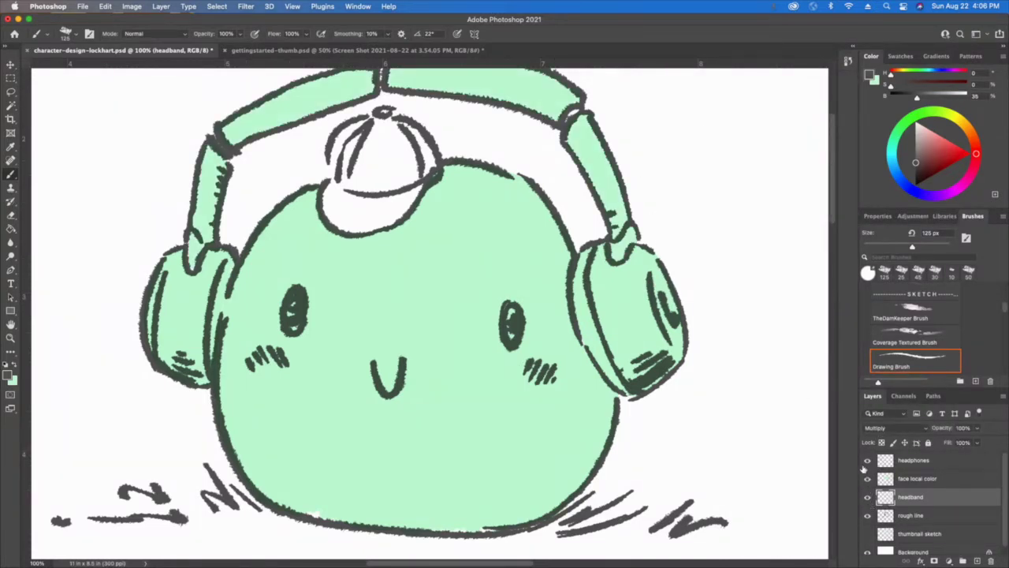
{"action": "left_click", "coordinate": [867, 461]}
{"action": "left_click", "coordinate": [867, 461]}
{"action": "left_click", "coordinate": [867, 461]}
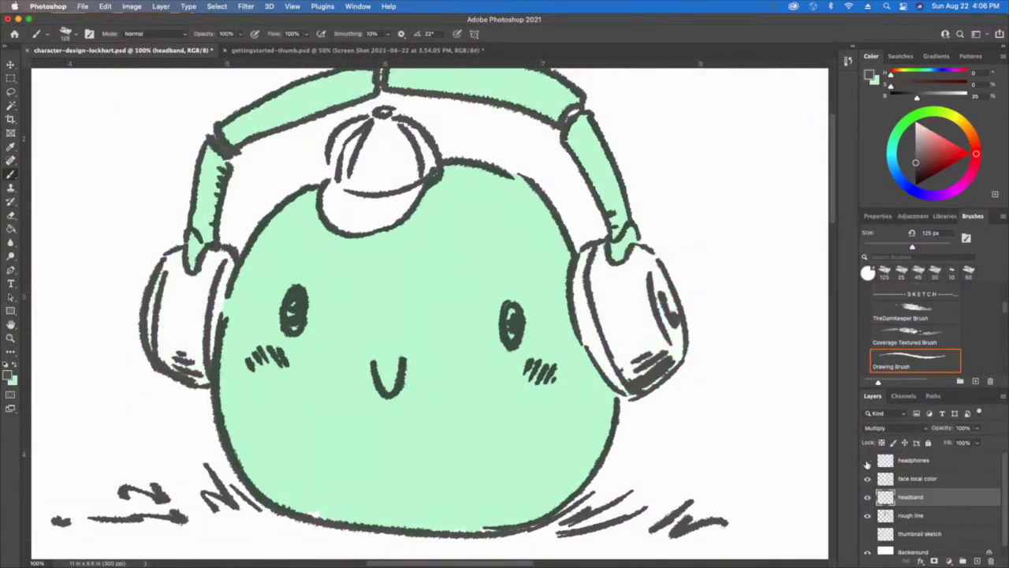
{"action": "left_click", "coordinate": [868, 461]}
{"action": "left_click", "coordinate": [868, 461]}
{"action": "left_click", "coordinate": [868, 462]}
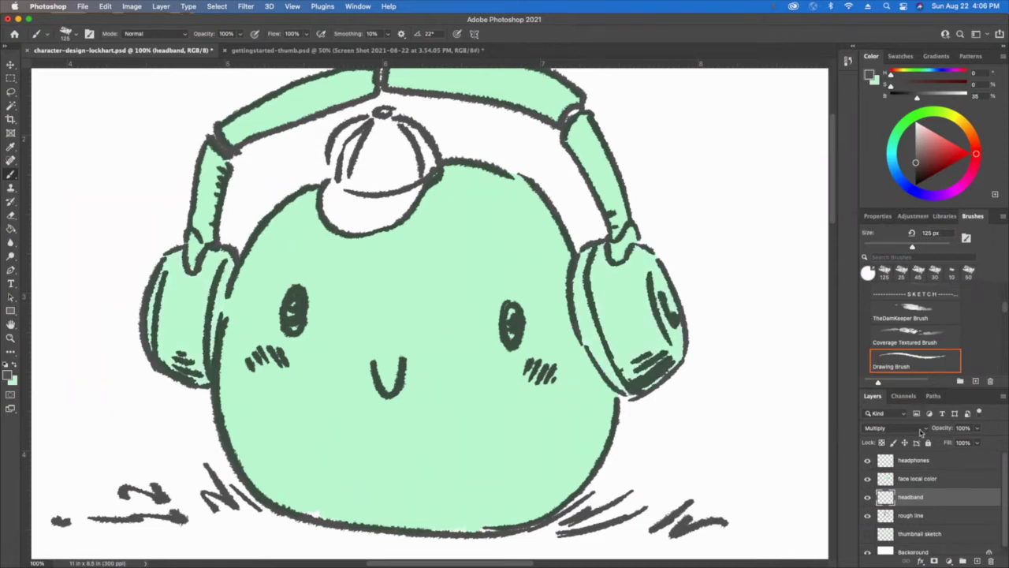
Keep the Multiply blend mode and compare the whole character against the close-up view.
{"action": "left_click", "coordinate": [920, 430]}
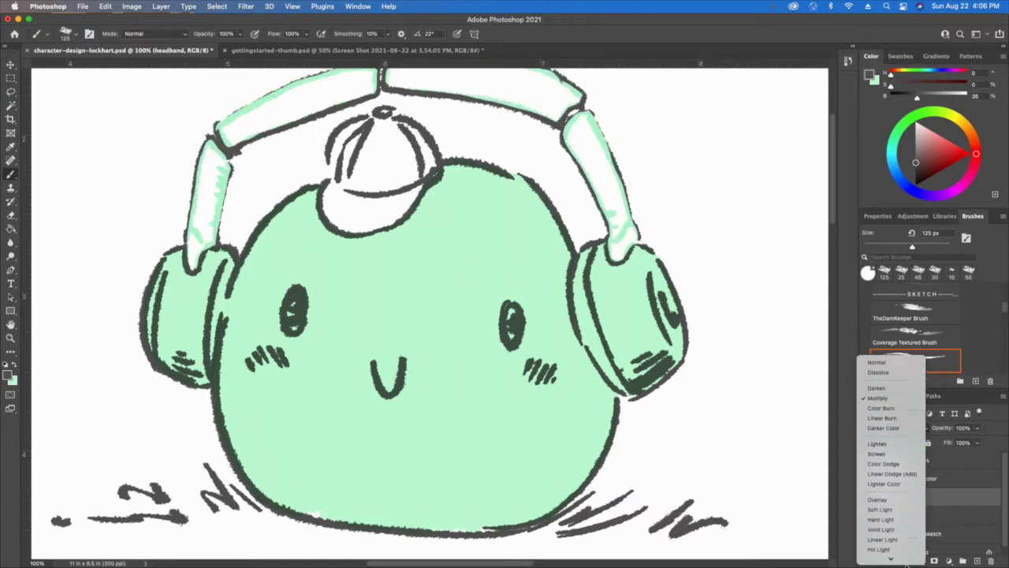
{"action": "left_click", "coordinate": [832, 379]}
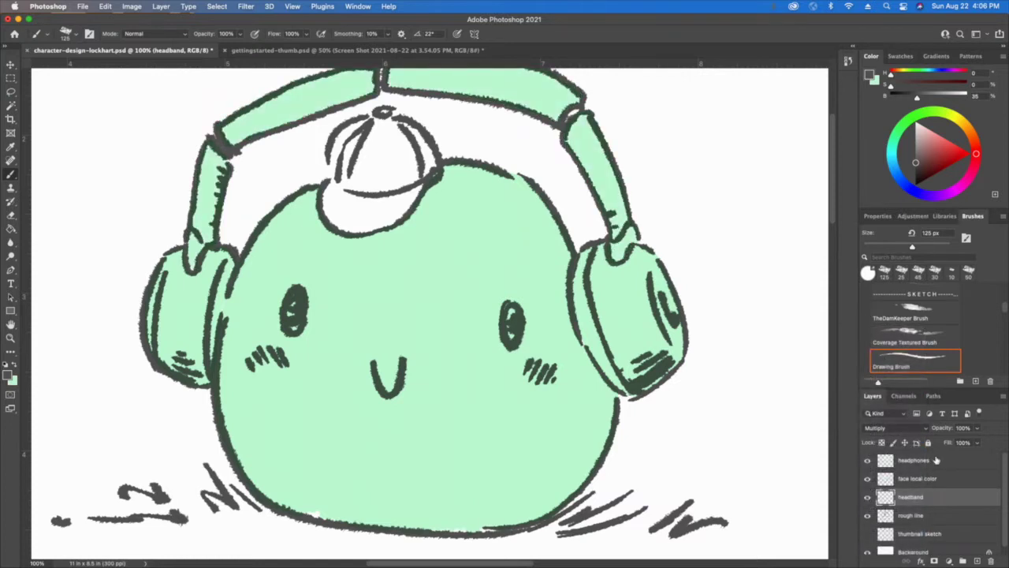
{"action": "left_click", "coordinate": [930, 461]}
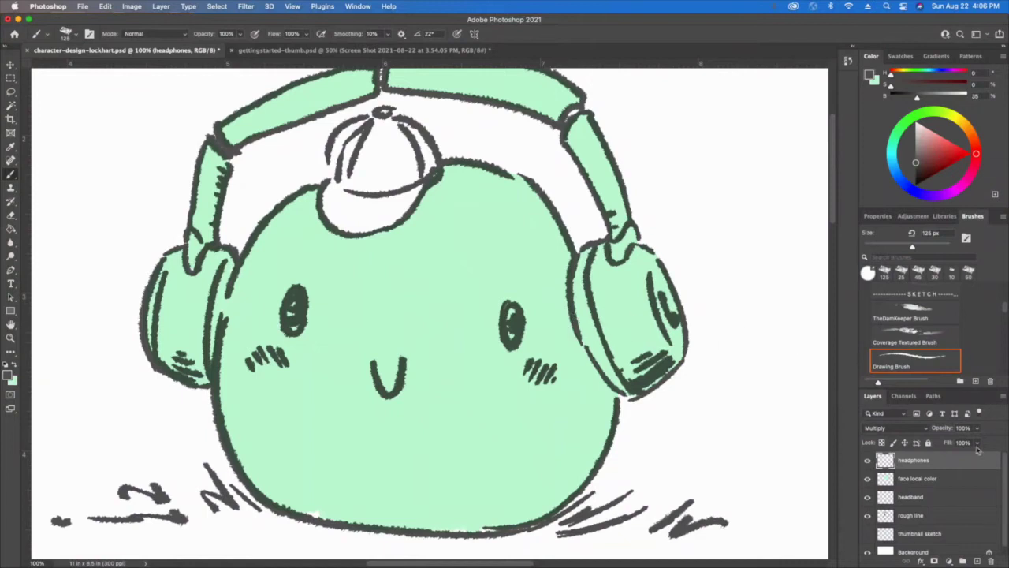
{"action": "key", "text": "super+0"}
{"action": "key", "text": "super+1"}
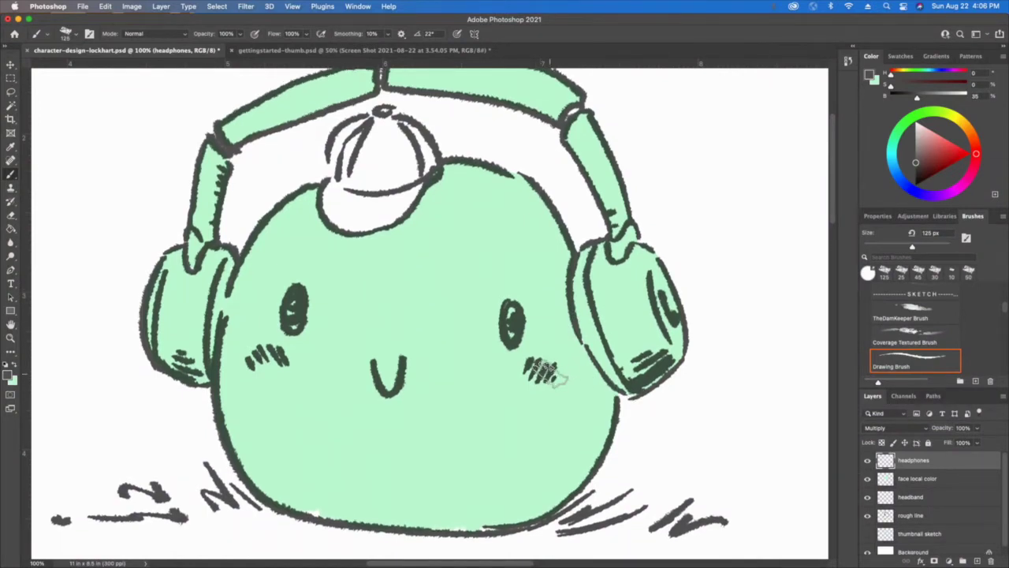
{"action": "key", "text": "super+minus"}
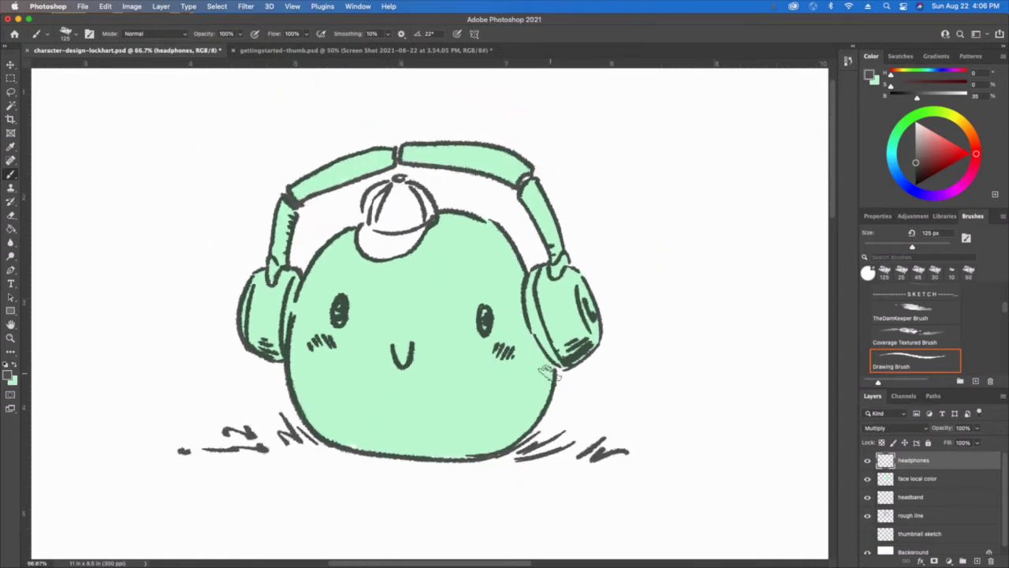
{"action": "left_click", "coordinate": [916, 497]}
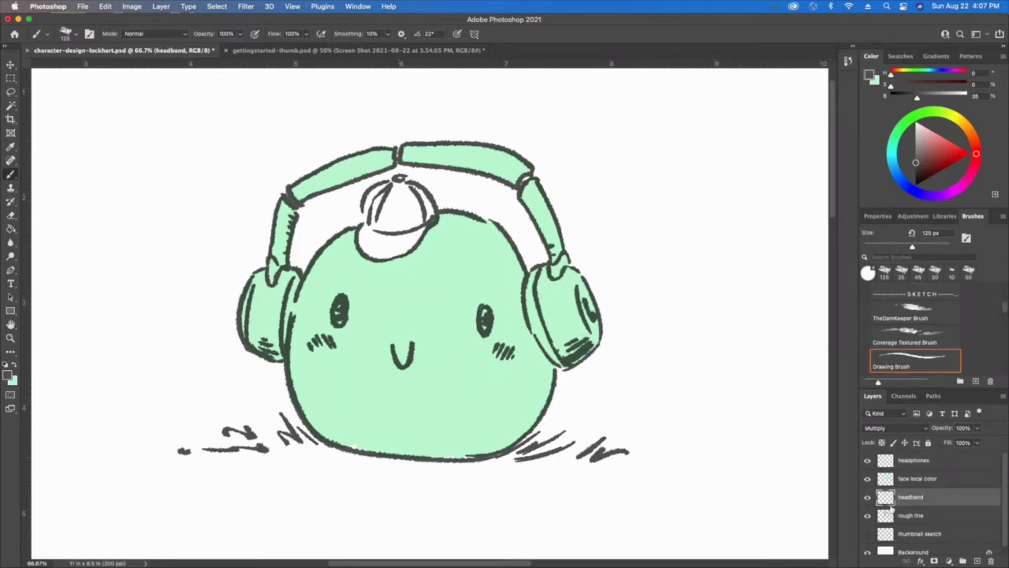
Select the headphones layer and flick its fill visibility to check the ear cups.
{"action": "left_click", "coordinate": [911, 461]}
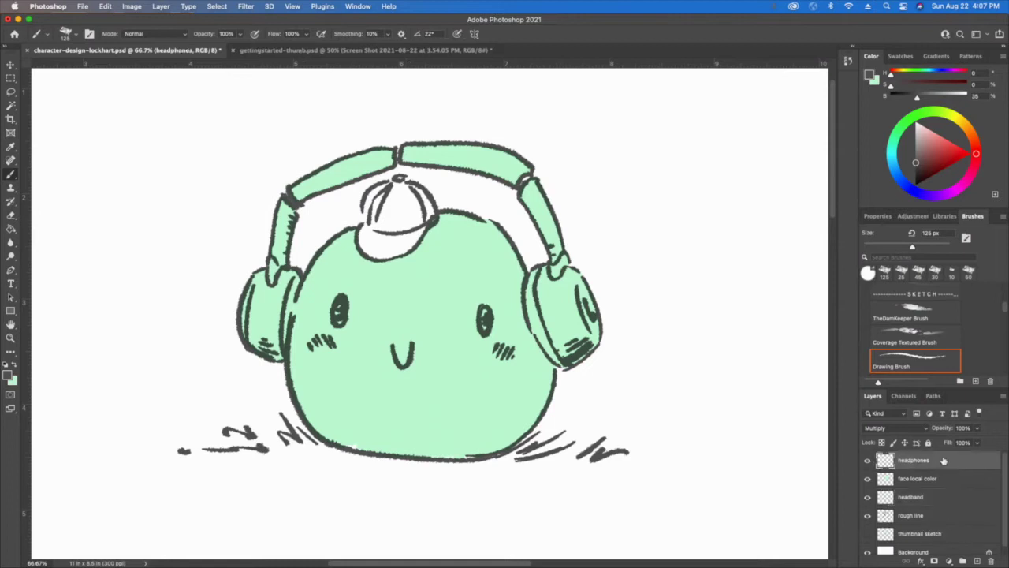
{"action": "left_click", "coordinate": [868, 461]}
{"action": "left_click", "coordinate": [868, 461]}
{"action": "left_click", "coordinate": [868, 461]}
{"action": "left_click", "coordinate": [868, 461]}
{"action": "left_click", "coordinate": [869, 461]}
{"action": "left_click", "coordinate": [868, 461]}
{"action": "left_click", "coordinate": [869, 461]}
{"action": "left_click", "coordinate": [868, 462]}
{"action": "left_click", "coordinate": [868, 461]}
{"action": "left_click", "coordinate": [868, 461]}
Add an empty Layer 1 above headphones and clip it to the headphones layer.
{"action": "left_click", "coordinate": [977, 561]}
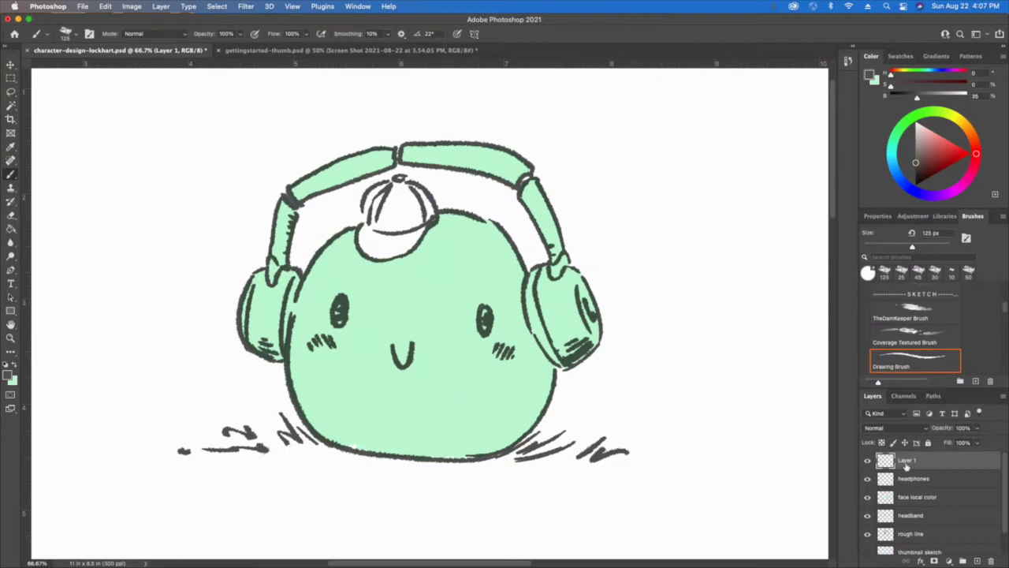
{"action": "right_click", "coordinate": [906, 465]}
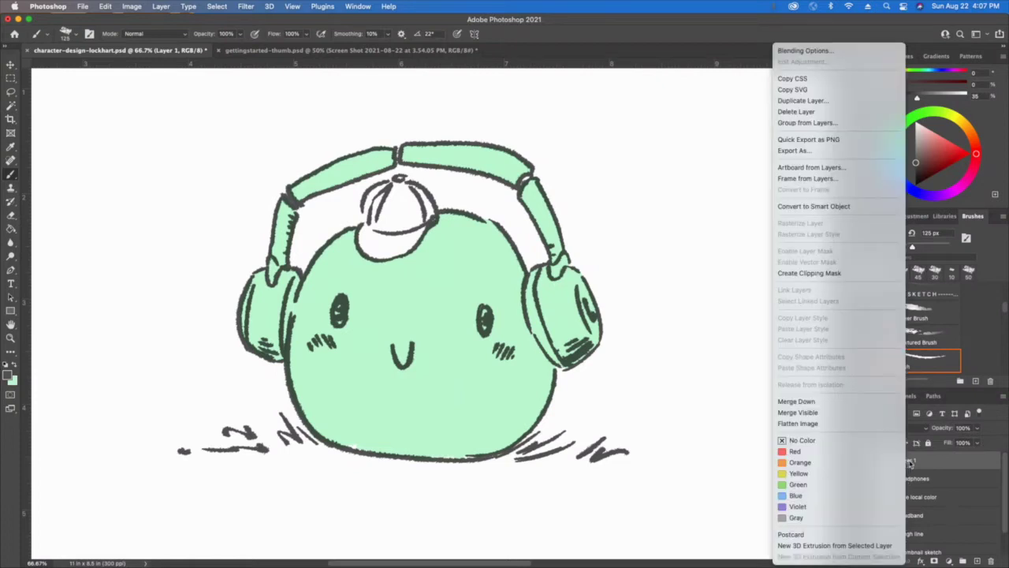
{"action": "left_click", "coordinate": [816, 273]}
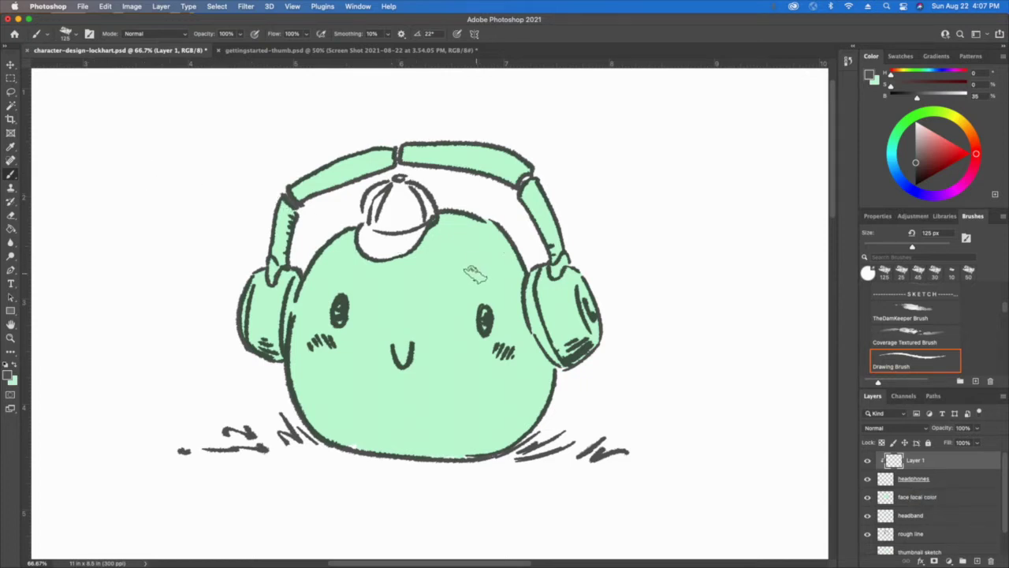
Scribble dark grey over both ear cups, then flick the headphones and their shading on and off.
{"action": "mouse_move", "coordinate": [576, 272]}
{"action": "left_mouse_down"}
{"action": "mouse_move", "coordinate": [562, 374]}
{"action": "mouse_move", "coordinate": [552, 347]}
{"action": "left_mouse_up"}
{"action": "mouse_move", "coordinate": [257, 280]}
{"action": "left_mouse_down"}
{"action": "mouse_move", "coordinate": [305, 343]}
{"action": "mouse_move", "coordinate": [264, 335]}
{"action": "left_mouse_up"}
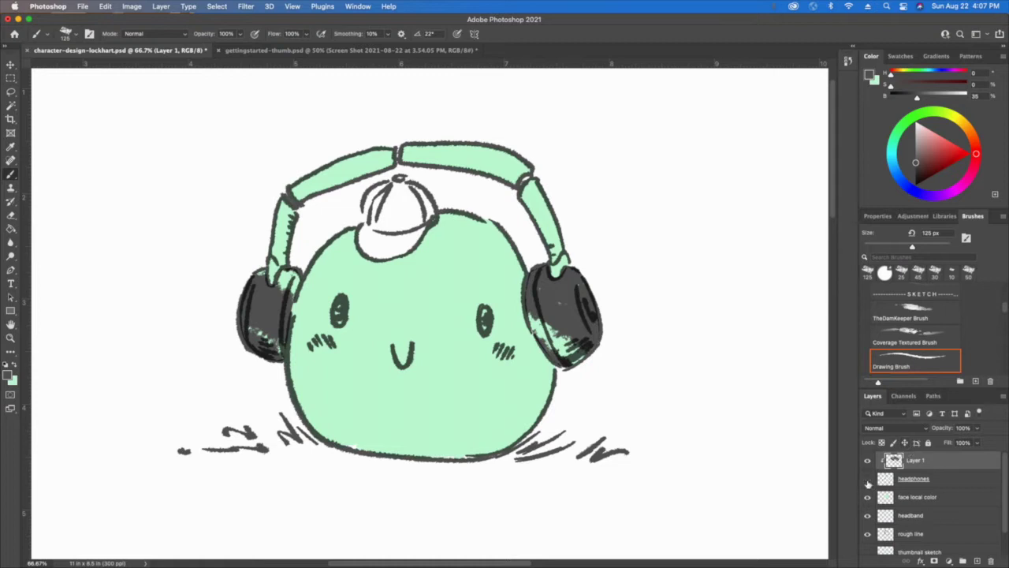
{"action": "left_click", "coordinate": [868, 480]}
{"action": "left_click", "coordinate": [868, 480]}
{"action": "left_click", "coordinate": [868, 480]}
{"action": "left_click", "coordinate": [869, 480]}
{"action": "left_click", "coordinate": [868, 479]}
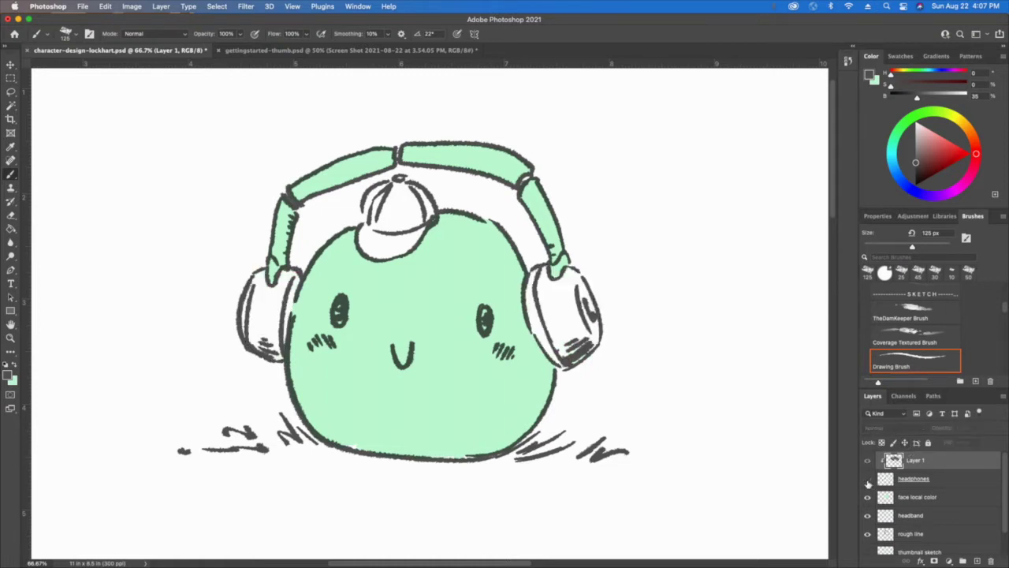
{"action": "left_click", "coordinate": [869, 480]}
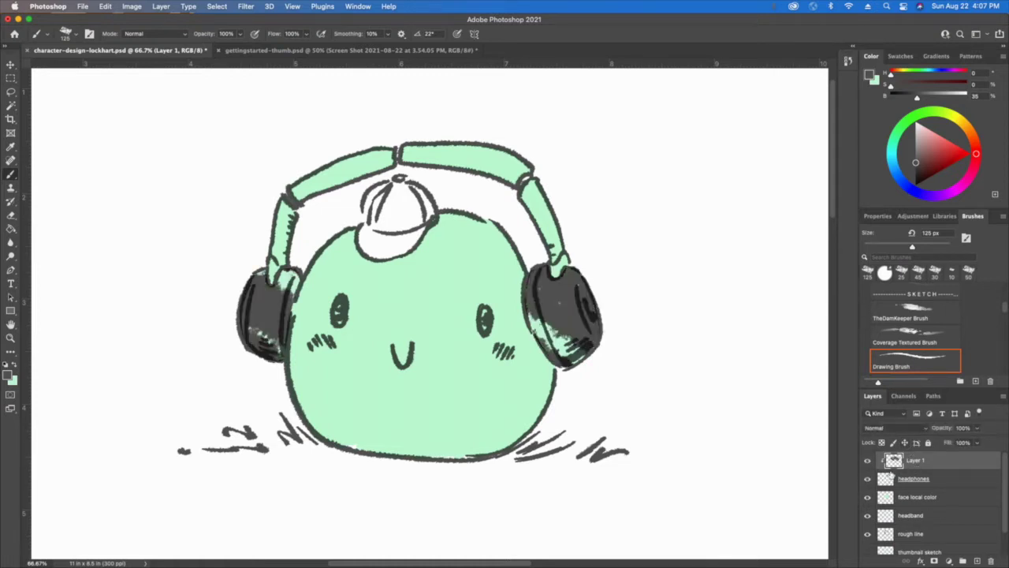
Hide every layer, release Layer 1 from the headphones clip, and show the ear-cup shapes.
{"action": "left_click_drag", "start_coordinate": [868, 533], "coordinate": [927, 444]}
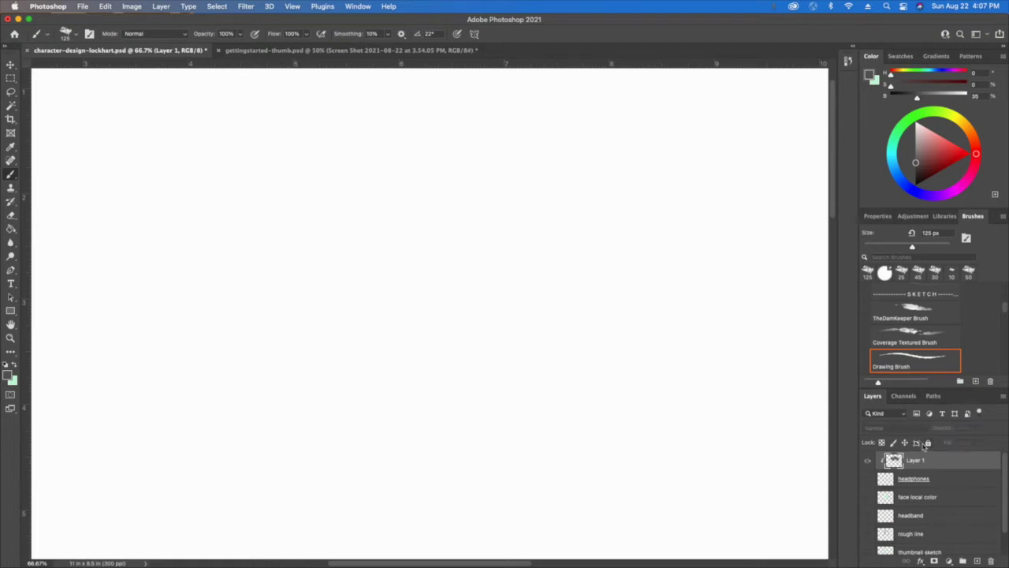
{"action": "right_click", "coordinate": [917, 463]}
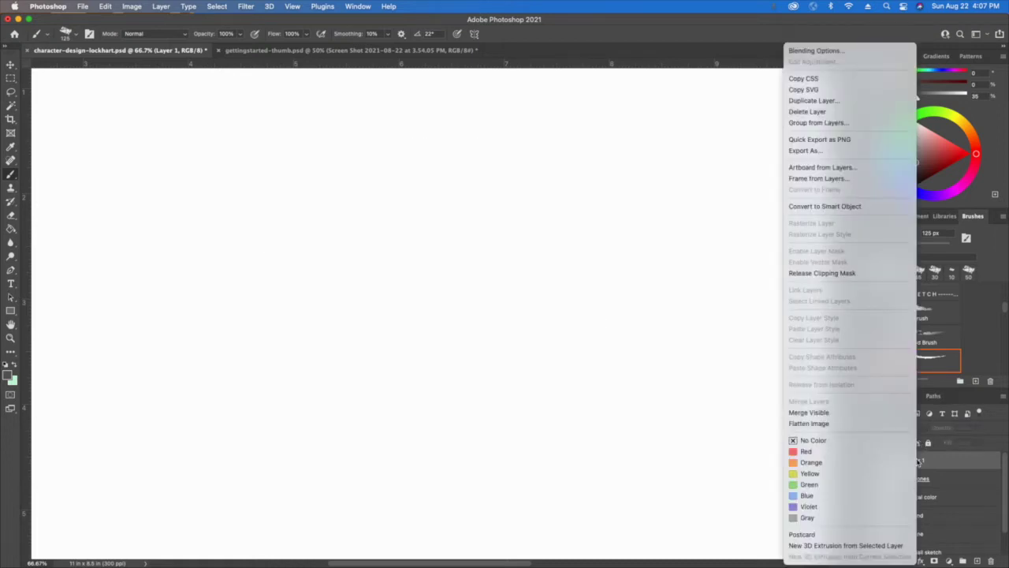
{"action": "left_click", "coordinate": [812, 273]}
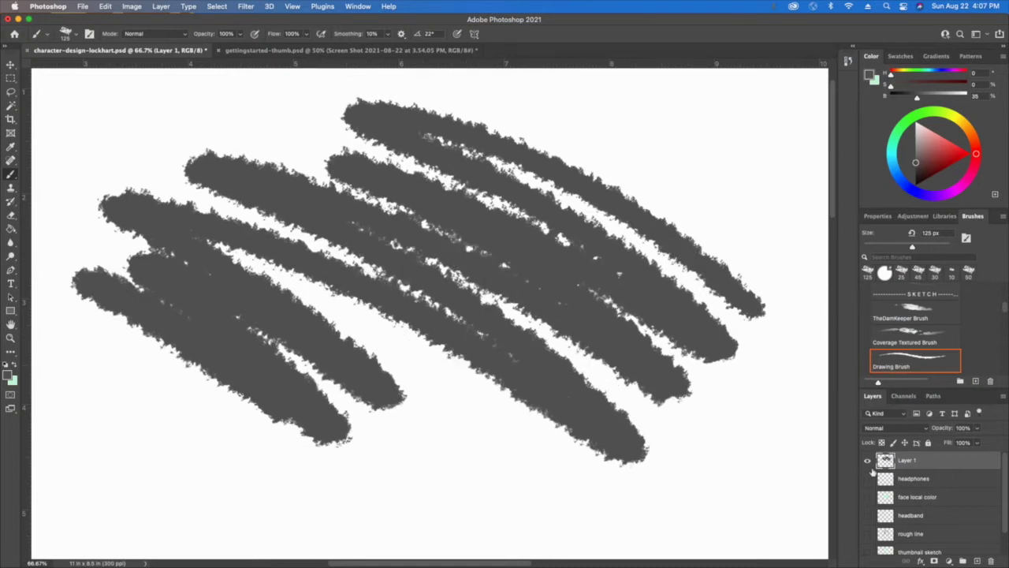
{"action": "left_click", "coordinate": [868, 462]}
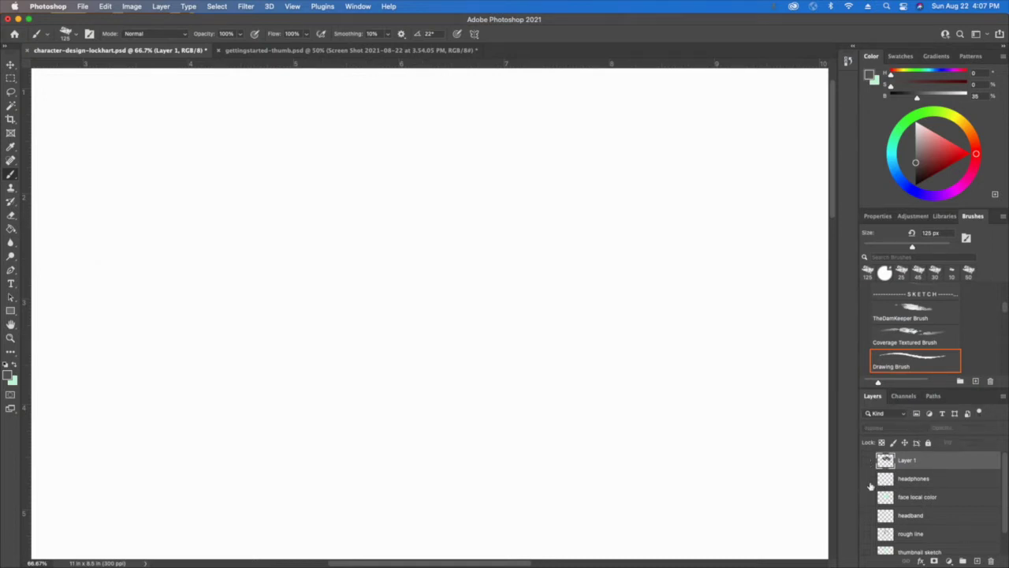
{"action": "left_click", "coordinate": [868, 481]}
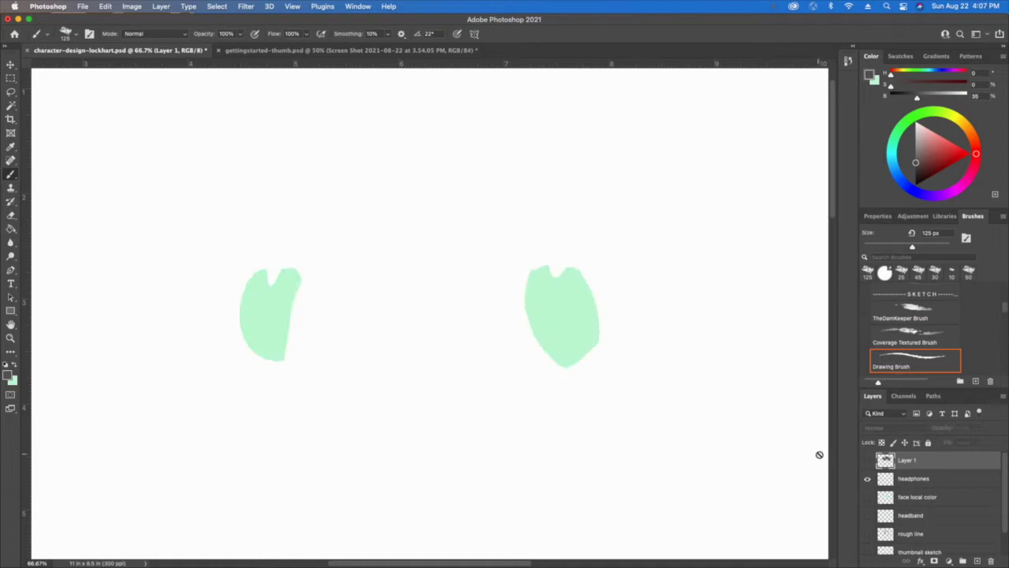
Toggle the grey scribble layer on and off to compare it with the ear cups.
{"action": "left_click", "coordinate": [869, 462]}
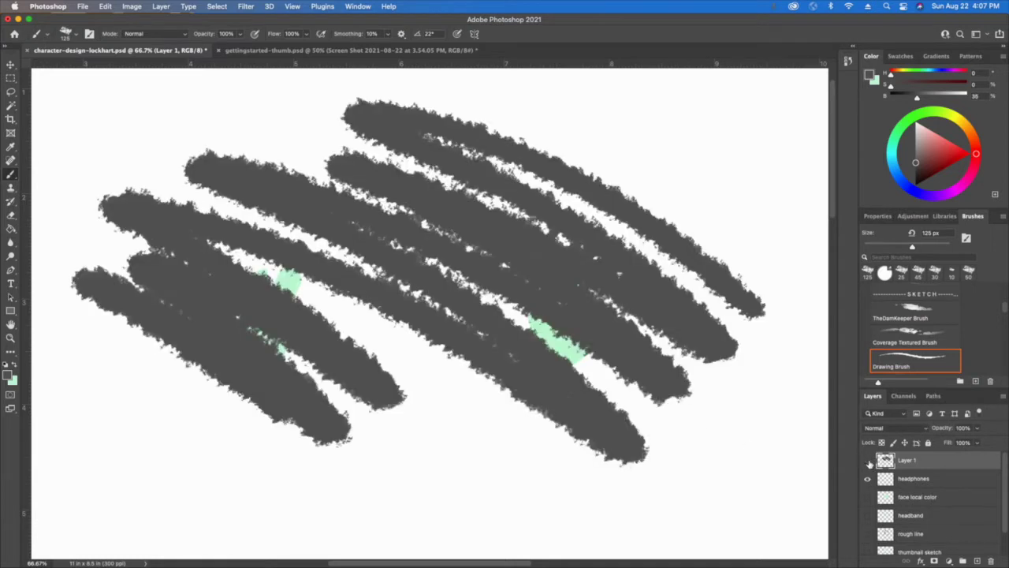
{"action": "left_click", "coordinate": [869, 462]}
{"action": "left_click", "coordinate": [868, 462]}
{"action": "left_click", "coordinate": [868, 462]}
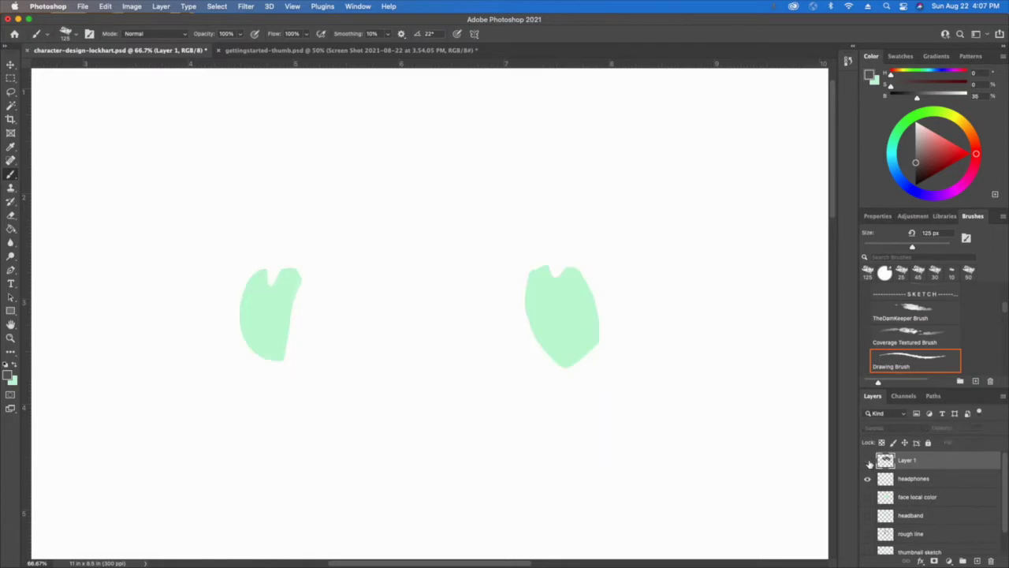
{"action": "left_click", "coordinate": [869, 462]}
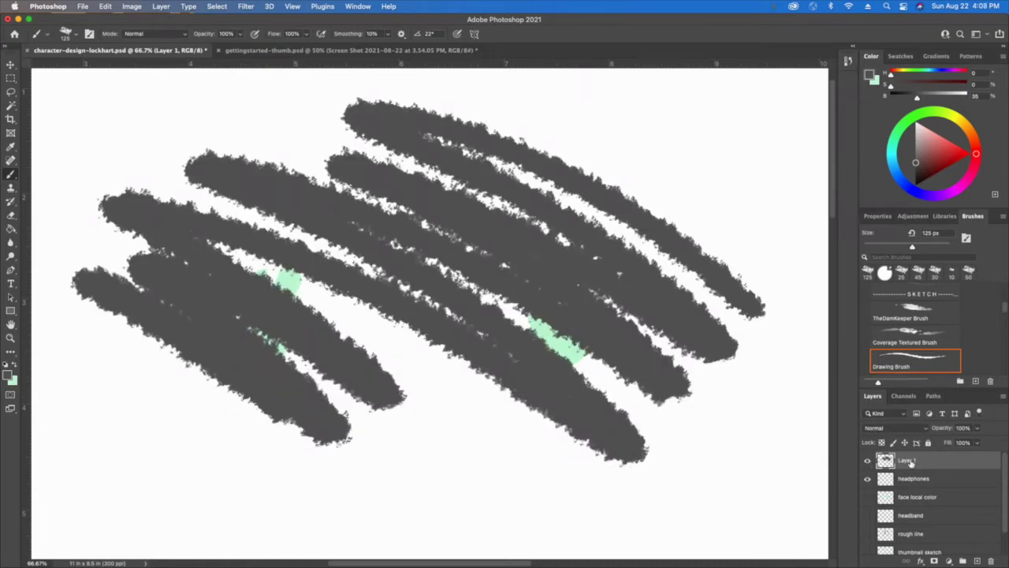
{"action": "right_click", "coordinate": [911, 463]}
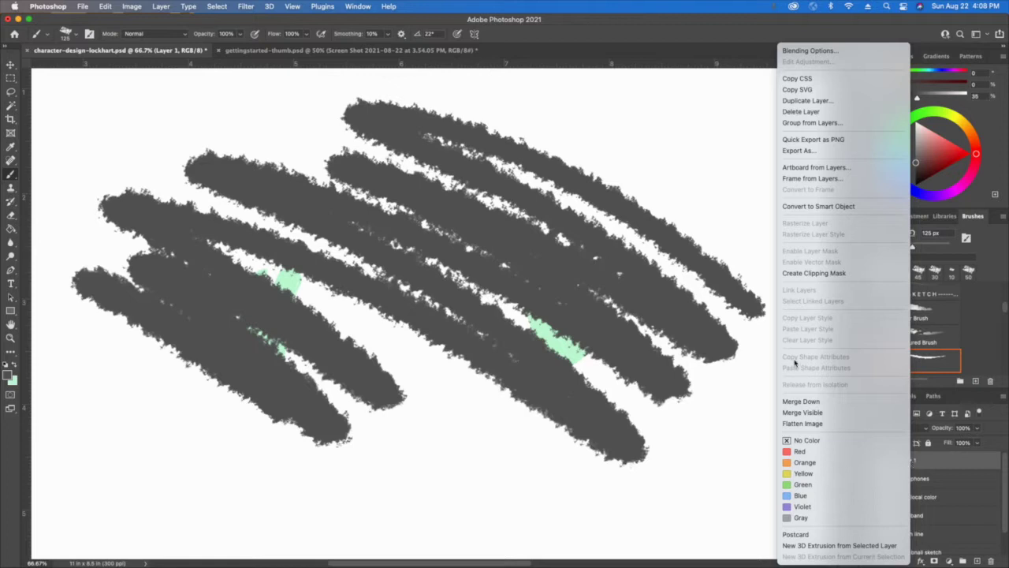
Clip the grey scribbles to headphones and show the face colour, headband and rough line layers.
{"action": "left_click", "coordinate": [793, 276]}
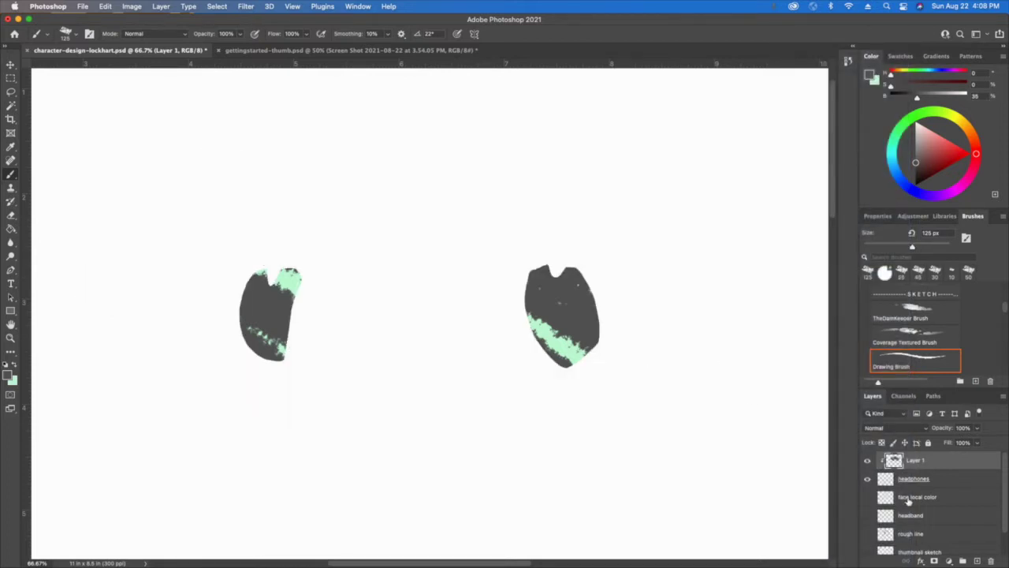
{"action": "left_click_drag", "start_coordinate": [869, 500], "coordinate": [869, 517]}
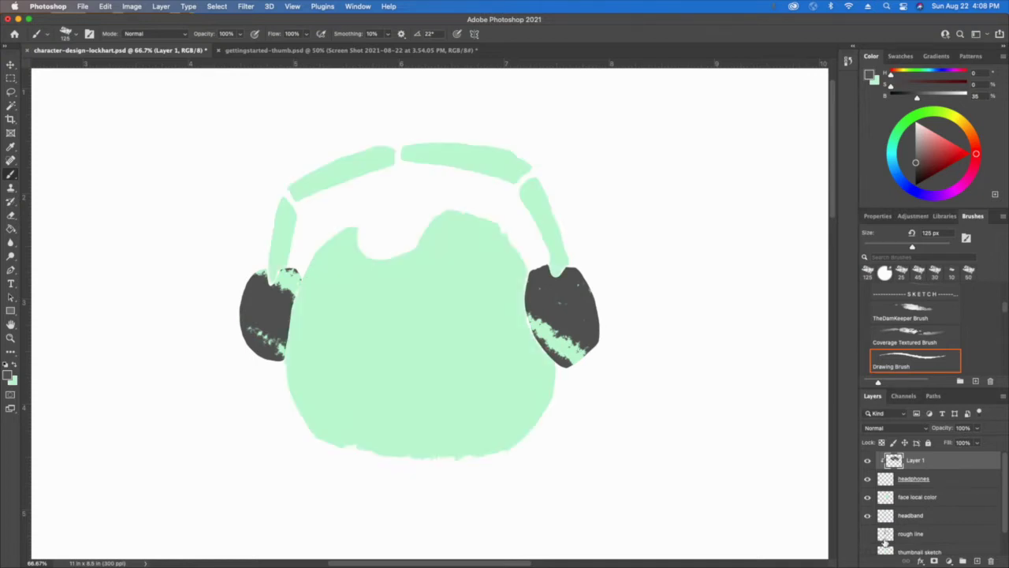
{"action": "left_click", "coordinate": [867, 535]}
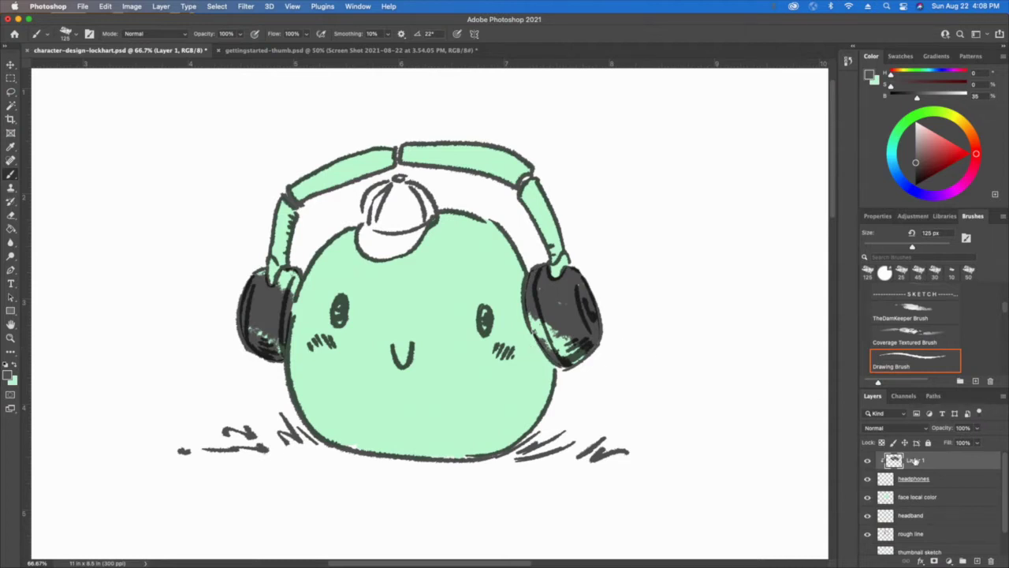
Delete the scribble layer and add a fresh layer clipped to the headphones.
{"action": "left_click", "coordinate": [990, 560]}
{"action": "left_click", "coordinate": [977, 561]}
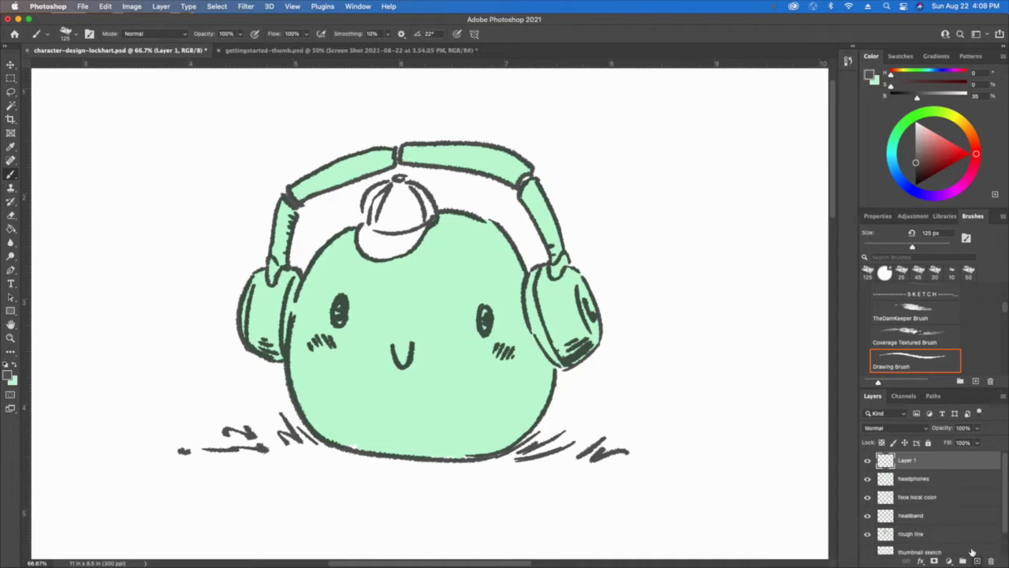
{"action": "right_click", "coordinate": [905, 464]}
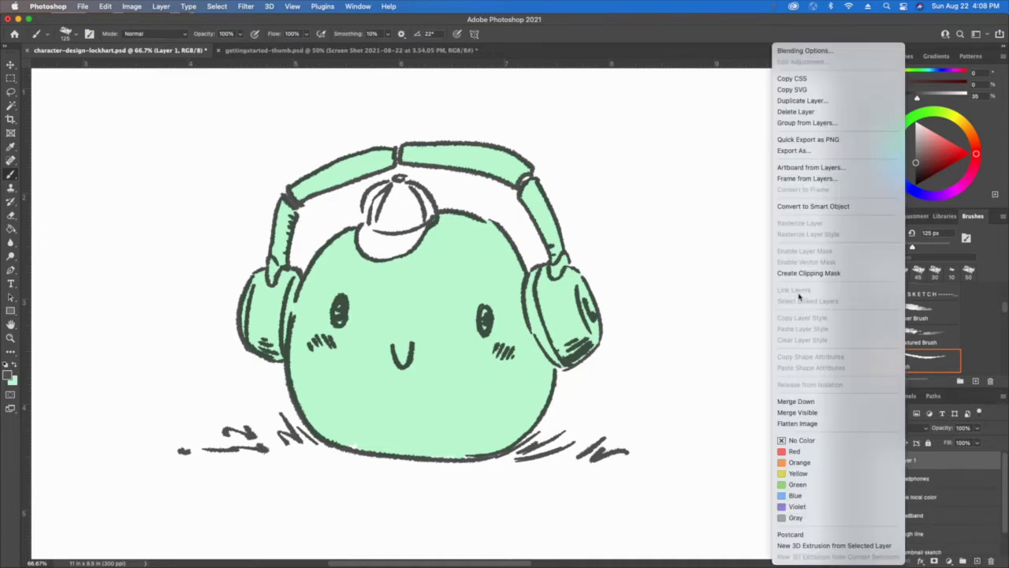
{"action": "left_click", "coordinate": [802, 274]}
Set the new layer to 57% opacity and Multiply, then shade inside the right ear cup.
{"action": "left_click", "coordinate": [976, 428]}
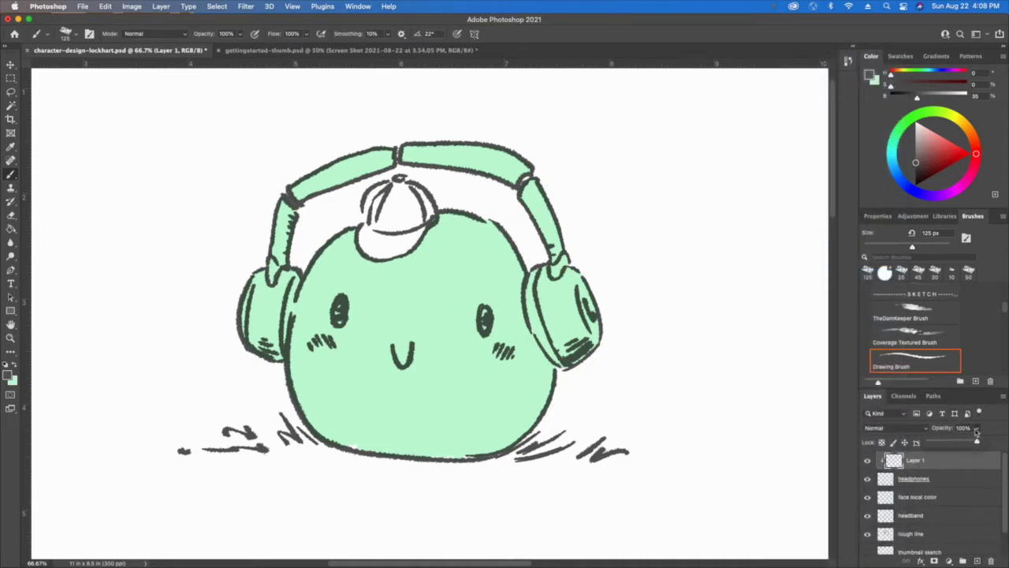
{"action": "left_click_drag", "start_coordinate": [976, 443], "coordinate": [952, 444]}
{"action": "left_click", "coordinate": [928, 429]}
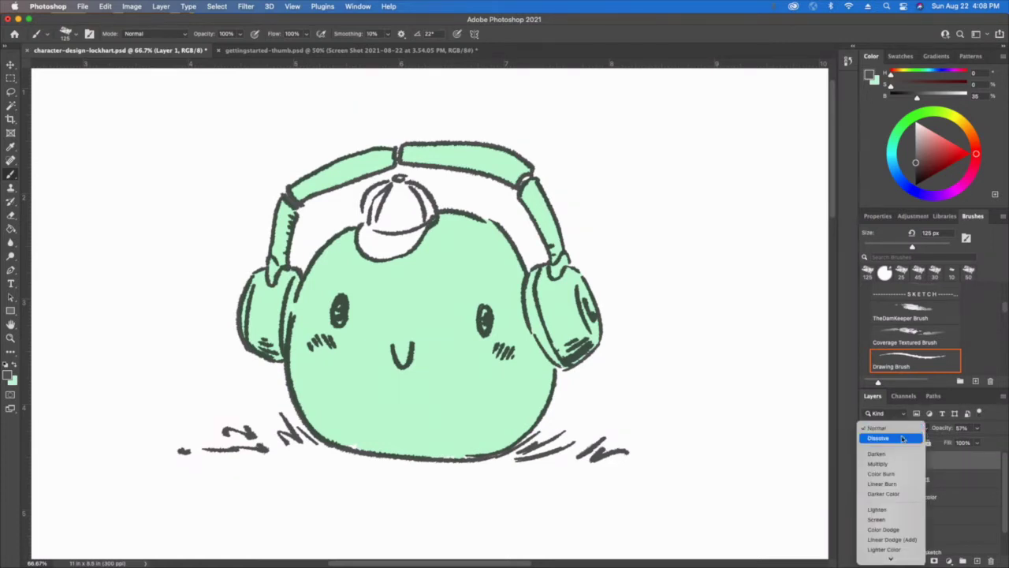
{"action": "left_click", "coordinate": [878, 463]}
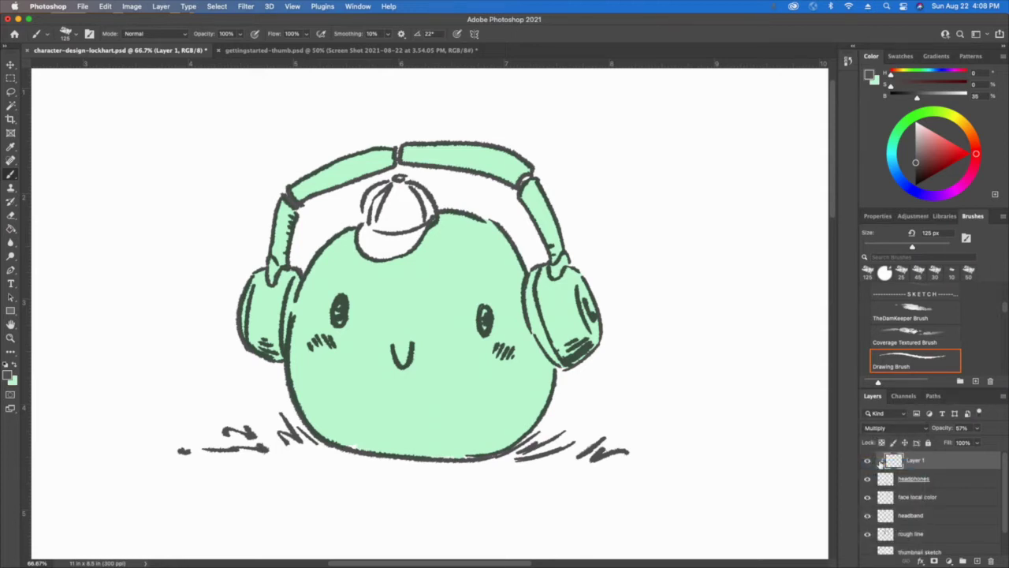
{"action": "mouse_move", "coordinate": [588, 312]}
{"action": "left_mouse_down"}
{"action": "mouse_move", "coordinate": [593, 294]}
{"action": "mouse_move", "coordinate": [590, 328]}
{"action": "mouse_move", "coordinate": [588, 274]}
{"action": "mouse_move", "coordinate": [599, 307]}
{"action": "mouse_move", "coordinate": [582, 267]}
{"action": "mouse_move", "coordinate": [595, 352]}
{"action": "mouse_move", "coordinate": [561, 276]}
{"action": "mouse_move", "coordinate": [552, 347]}
{"action": "mouse_move", "coordinate": [542, 284]}
{"action": "mouse_move", "coordinate": [552, 362]}
{"action": "left_mouse_up"}
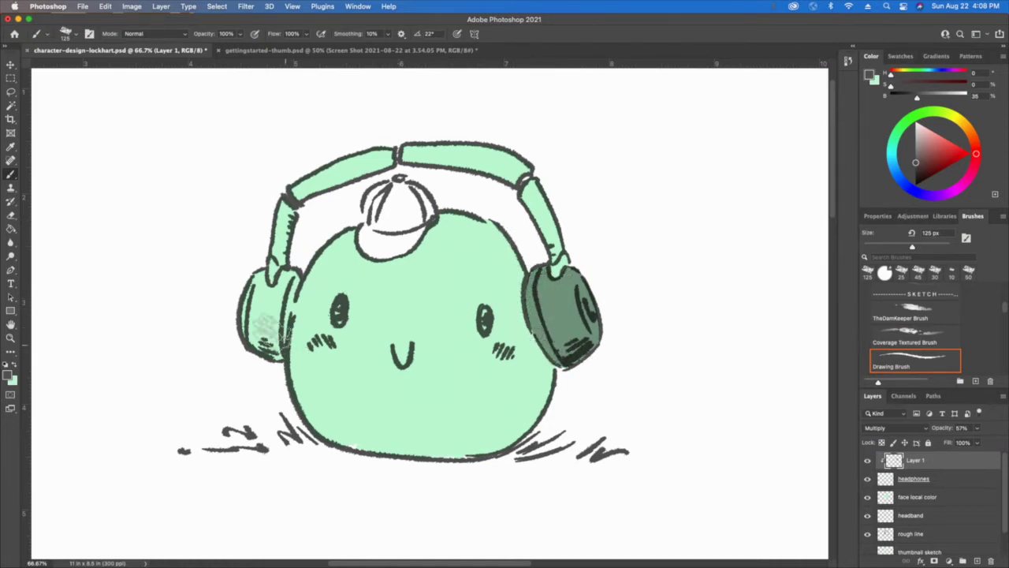
Shade the left ear cup dark green and rework the shading on the right ear cup.
{"action": "mouse_move", "coordinate": [288, 273]}
{"action": "left_mouse_down"}
{"action": "mouse_move", "coordinate": [282, 365]}
{"action": "mouse_move", "coordinate": [305, 279]}
{"action": "mouse_move", "coordinate": [278, 364]}
{"action": "mouse_move", "coordinate": [279, 283]}
{"action": "mouse_move", "coordinate": [262, 302]}
{"action": "mouse_move", "coordinate": [258, 333]}
{"action": "mouse_move", "coordinate": [235, 296]}
{"action": "left_mouse_up"}
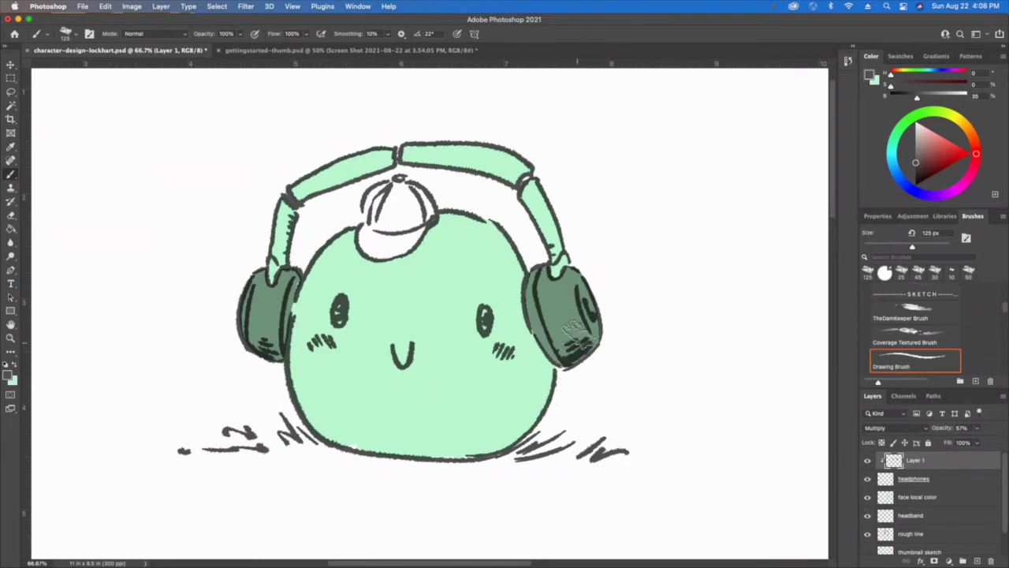
{"action": "mouse_move", "coordinate": [544, 267]}
{"action": "left_mouse_down"}
{"action": "mouse_move", "coordinate": [544, 345]}
{"action": "mouse_move", "coordinate": [536, 262]}
{"action": "mouse_move", "coordinate": [525, 294]}
{"action": "mouse_move", "coordinate": [539, 360]}
{"action": "mouse_move", "coordinate": [557, 331]}
{"action": "mouse_move", "coordinate": [538, 314]}
{"action": "mouse_move", "coordinate": [556, 359]}
{"action": "mouse_move", "coordinate": [571, 286]}
{"action": "mouse_move", "coordinate": [571, 374]}
{"action": "mouse_move", "coordinate": [587, 272]}
{"action": "mouse_move", "coordinate": [598, 337]}
{"action": "left_mouse_up"}
{"action": "left_click_drag", "start_coordinate": [583, 288], "coordinate": [591, 337]}
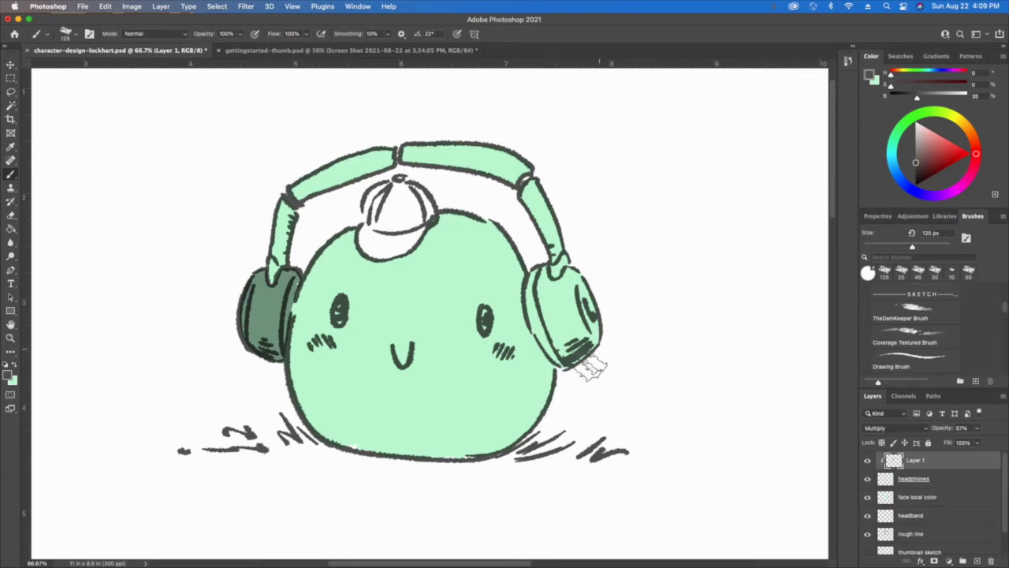
{"action": "mouse_move", "coordinate": [604, 349]}
{"action": "left_mouse_down"}
{"action": "mouse_move", "coordinate": [533, 336]}
{"action": "mouse_move", "coordinate": [552, 319]}
{"action": "left_mouse_up"}
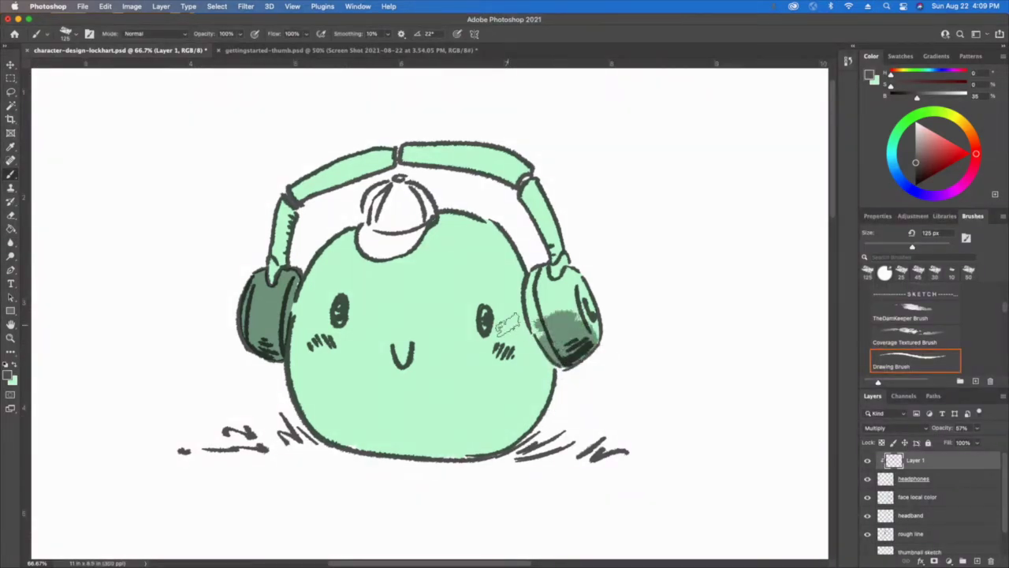
{"action": "left_click_drag", "start_coordinate": [582, 268], "coordinate": [596, 339]}
{"action": "left_click_drag", "start_coordinate": [588, 300], "coordinate": [598, 343]}
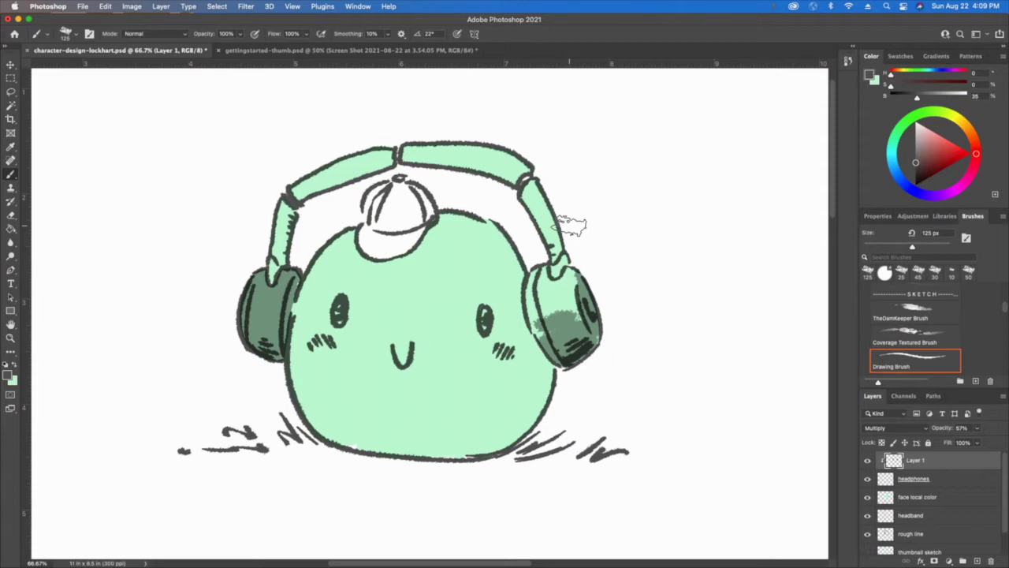
Restroke the left ear cup with the round brush, undo it, and start lowering Layer 1's opacity.
{"action": "mouse_move", "coordinate": [273, 272]}
{"action": "left_mouse_down"}
{"action": "mouse_move", "coordinate": [261, 355]}
{"action": "mouse_move", "coordinate": [284, 363]}
{"action": "mouse_move", "coordinate": [244, 354]}
{"action": "left_mouse_up"}
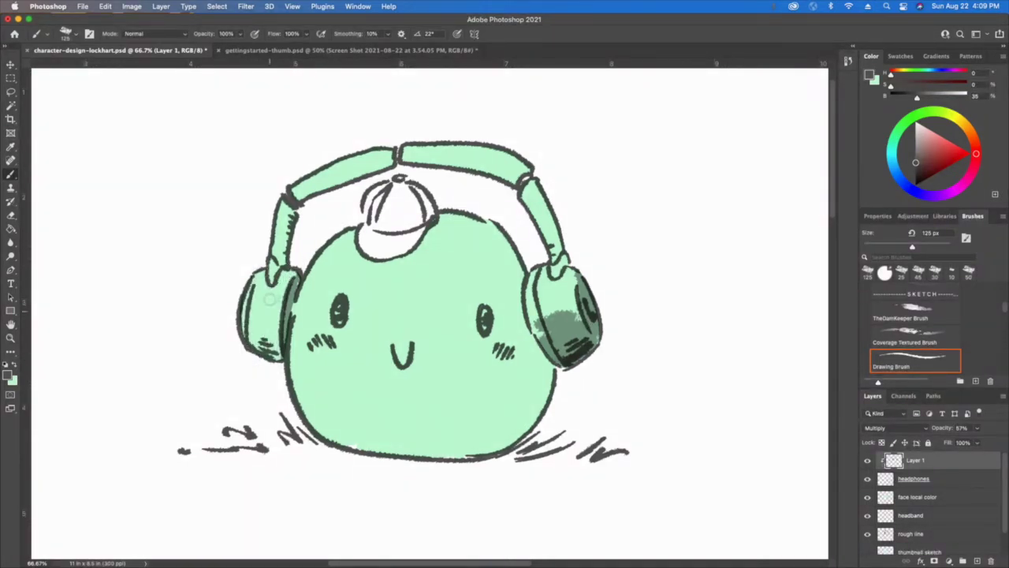
{"action": "left_click", "coordinate": [885, 272]}
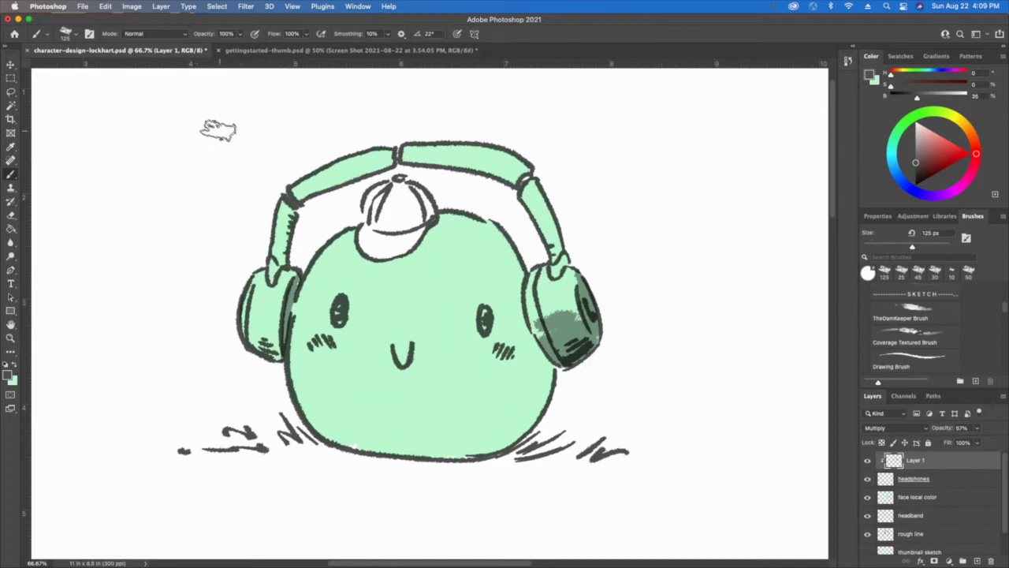
{"action": "key", "text": "super+z"}
{"action": "key", "text": "super+z"}
{"action": "key", "text": "super+z"}
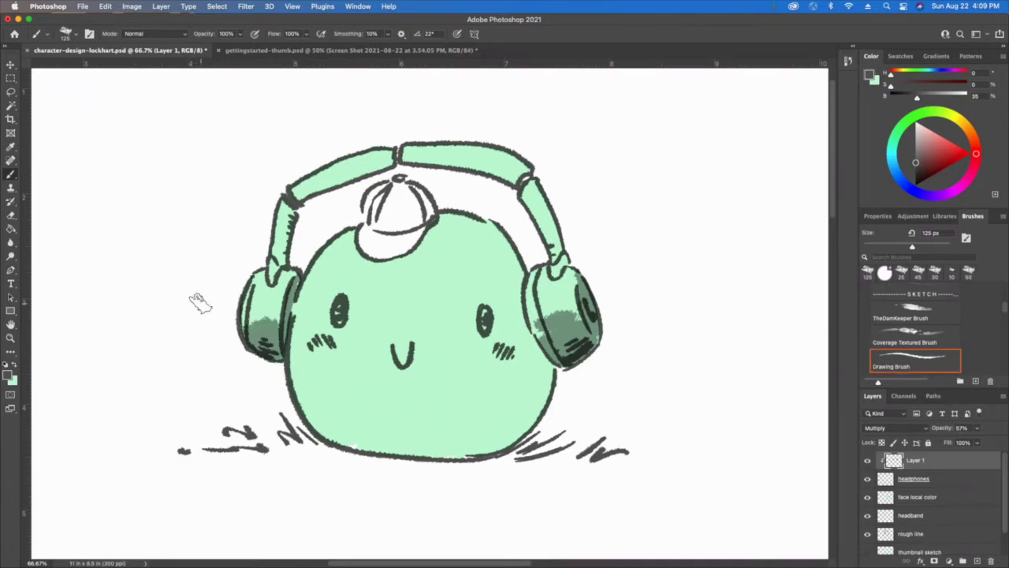
{"action": "left_click", "coordinate": [978, 428]}
Fade the shading layer to 23% opacity and switch to TheDamKeeper Brush at 50 px.
{"action": "mouse_move", "coordinate": [970, 442]}
{"action": "left_mouse_down"}
{"action": "mouse_move", "coordinate": [959, 444]}
{"action": "mouse_move", "coordinate": [971, 444]}
{"action": "left_mouse_up"}
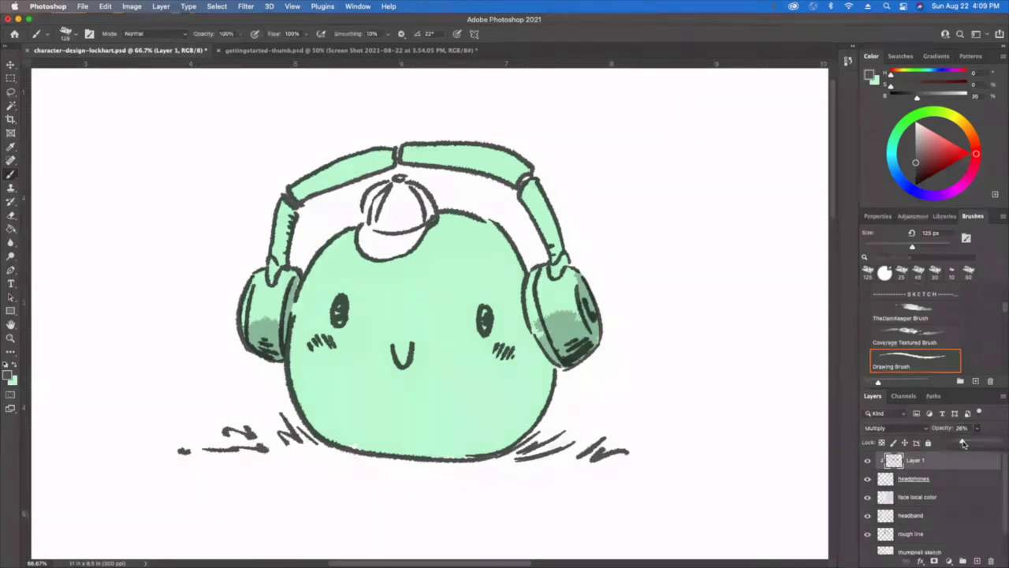
{"action": "left_click_drag", "start_coordinate": [963, 444], "coordinate": [962, 443]}
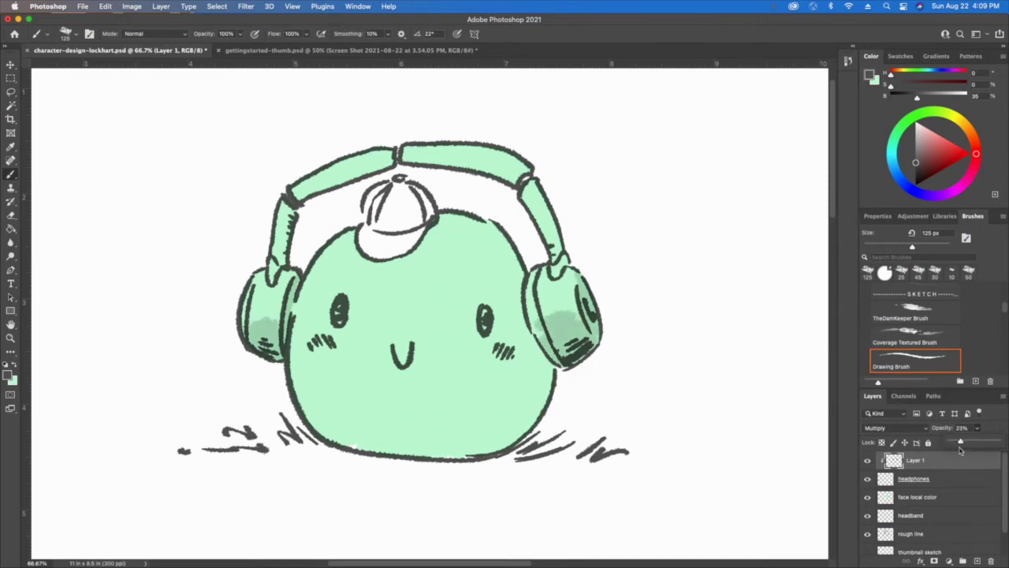
{"action": "left_click", "coordinate": [910, 311]}
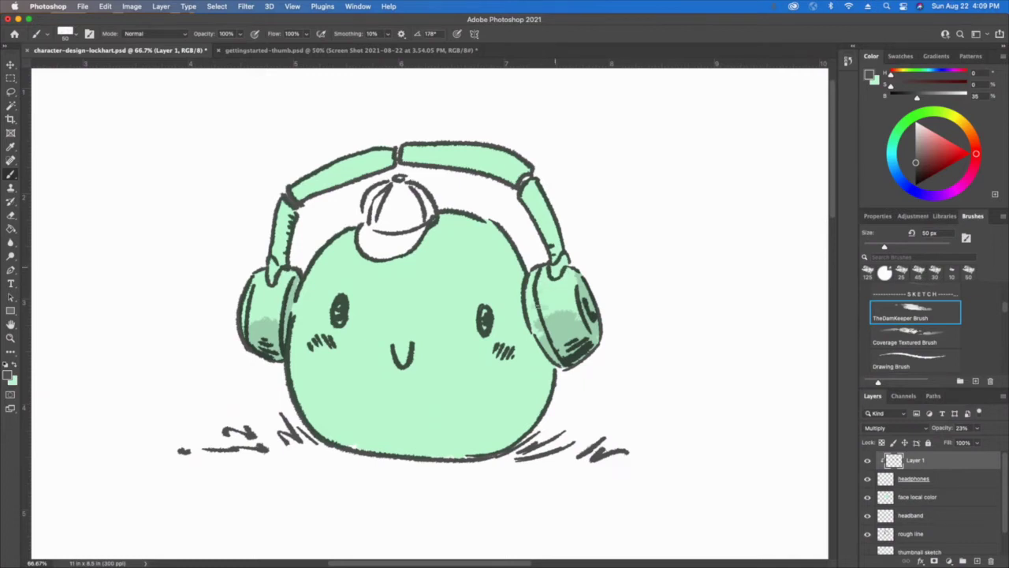
Brush light tonal strokes over both earcups, then change the painting colour to red.
{"action": "mouse_move", "coordinate": [575, 278]}
{"action": "left_mouse_down"}
{"action": "mouse_move", "coordinate": [534, 321]}
{"action": "mouse_move", "coordinate": [565, 266]}
{"action": "mouse_move", "coordinate": [544, 284]}
{"action": "left_mouse_up"}
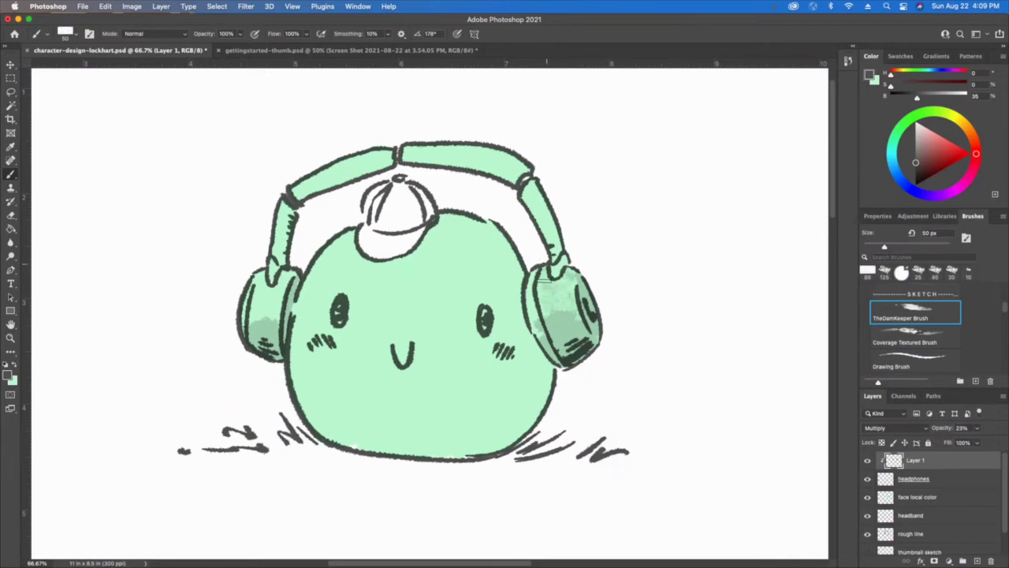
{"action": "left_click_drag", "start_coordinate": [270, 278], "coordinate": [259, 312]}
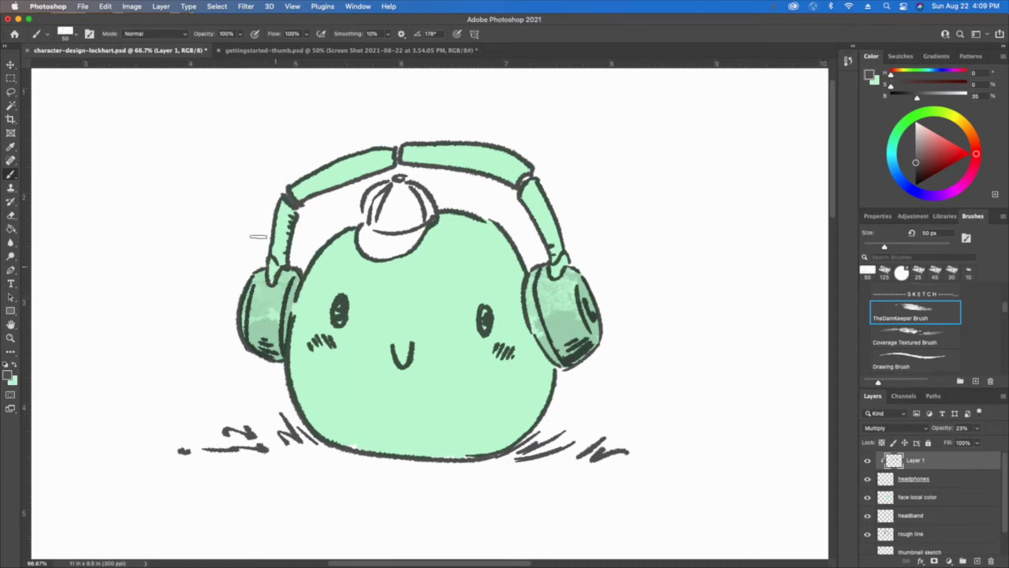
{"action": "left_click", "coordinate": [959, 157]}
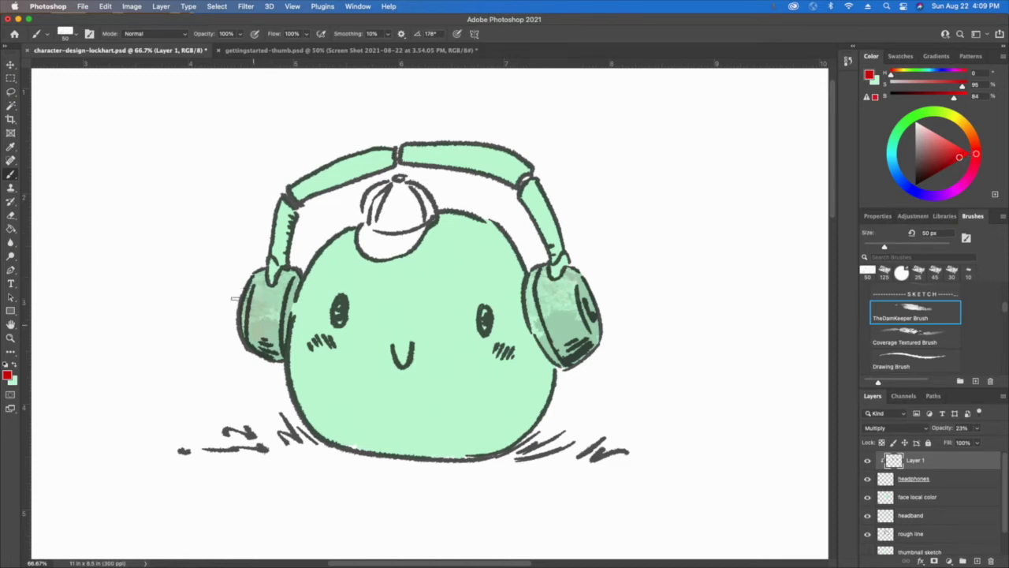
Darken the right earcup's shading and rename the layer 'headphone clip artwork'.
{"action": "mouse_move", "coordinate": [542, 277]}
{"action": "left_mouse_down"}
{"action": "mouse_move", "coordinate": [578, 315]}
{"action": "mouse_move", "coordinate": [536, 288]}
{"action": "mouse_move", "coordinate": [552, 287]}
{"action": "mouse_move", "coordinate": [552, 312]}
{"action": "left_mouse_up"}
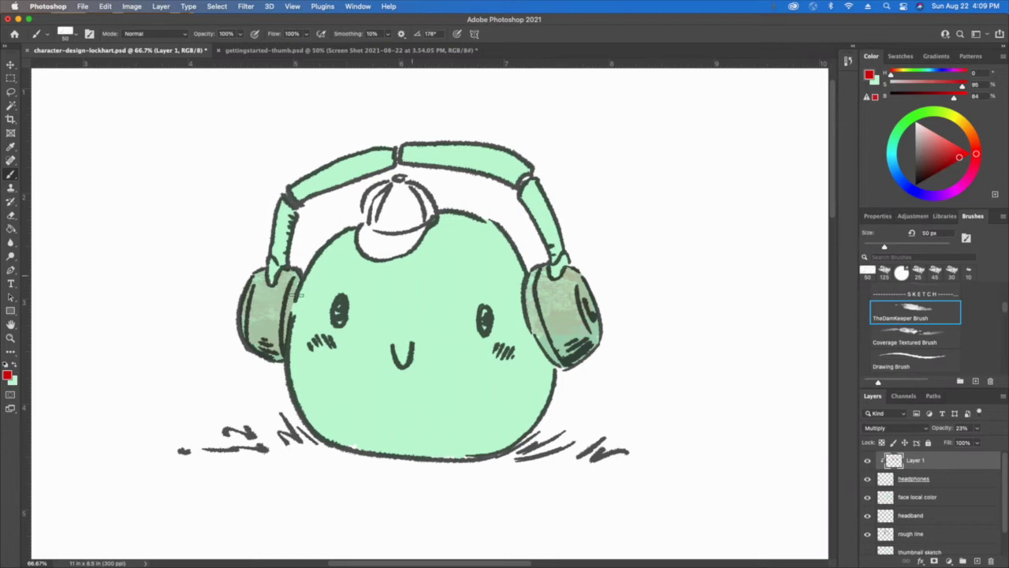
{"action": "double_click", "coordinate": [913, 461]}
{"action": "type", "text": "hig"}
{"action": "type", "text": "dphone clip ma"}
{"action": "type", "text": "twork"}
{"action": "key", "text": "Return"}
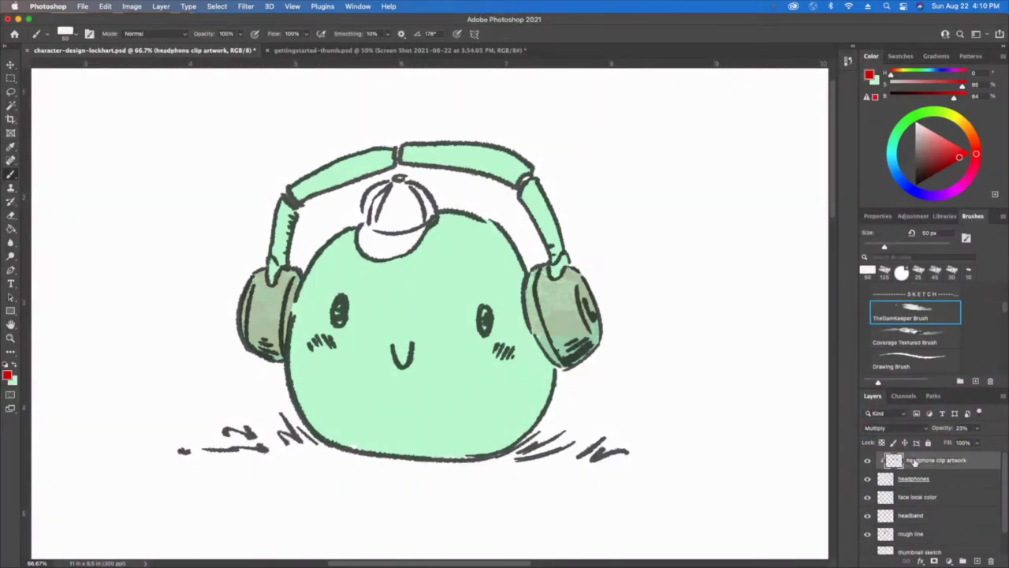
Add a new Layer 1 clipped to the headband layer and lower its opacity to 57%.
{"action": "left_click", "coordinate": [906, 519]}
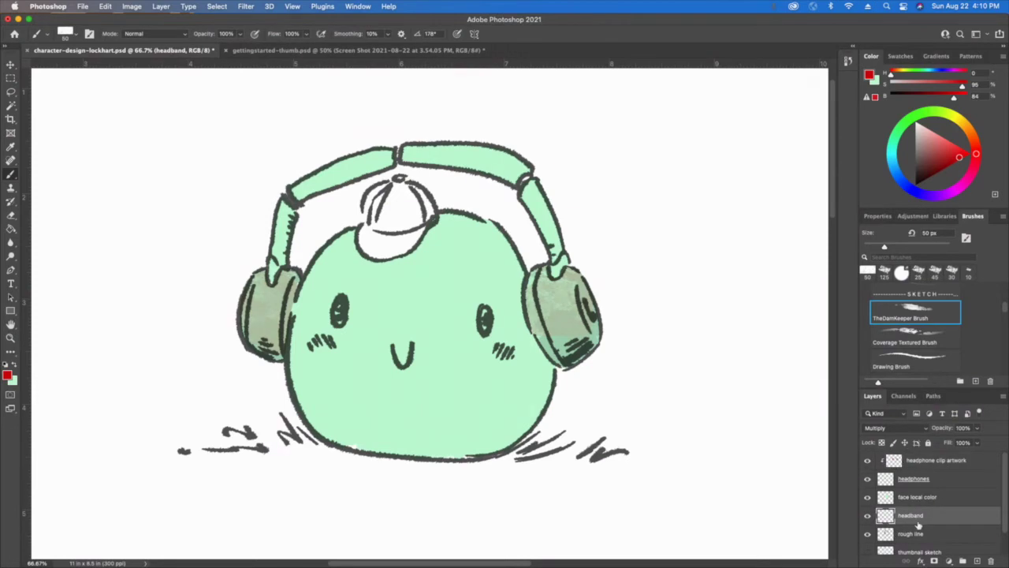
{"action": "left_click", "coordinate": [977, 561]}
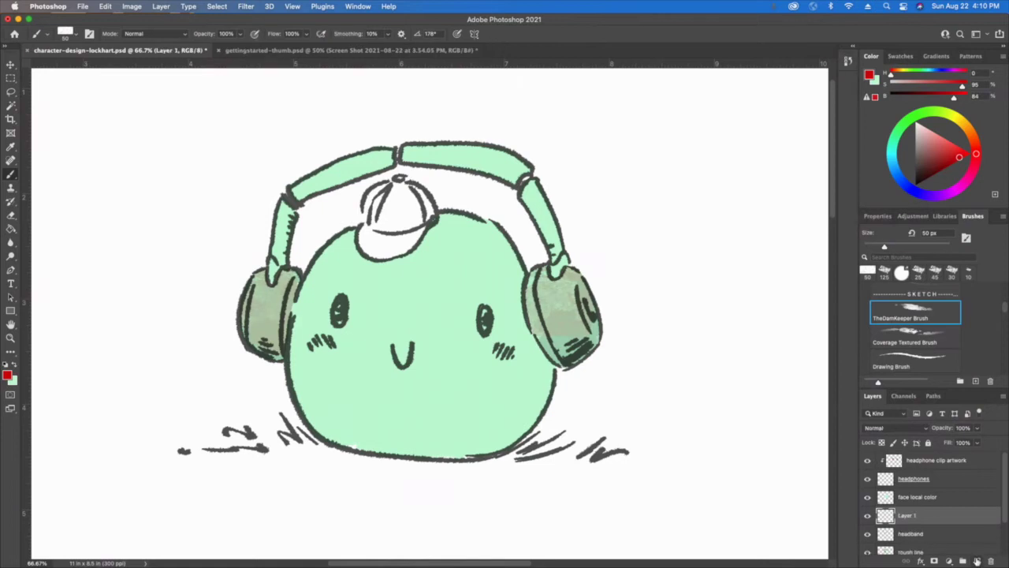
{"action": "right_click", "coordinate": [913, 519]}
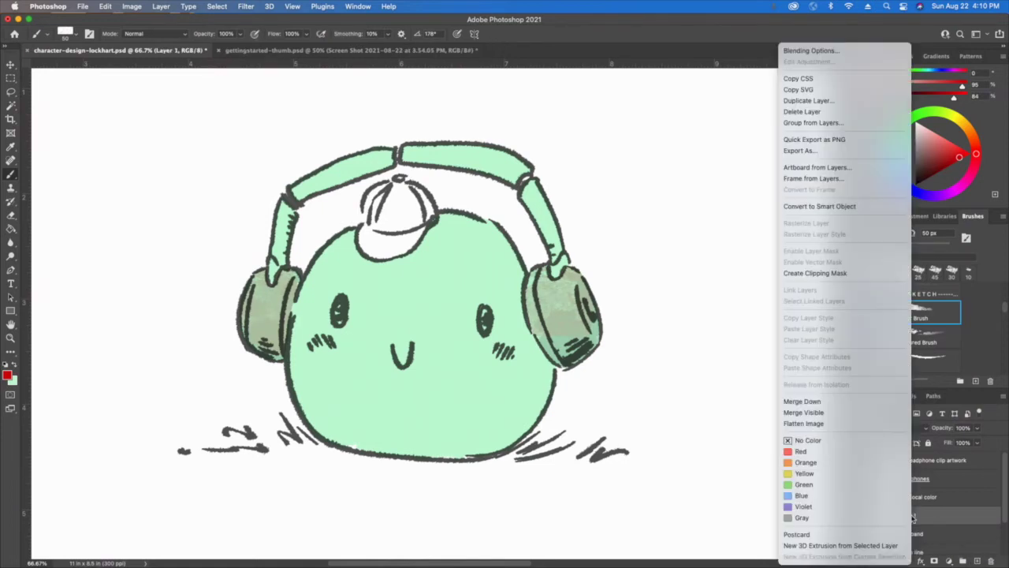
{"action": "left_click", "coordinate": [799, 273]}
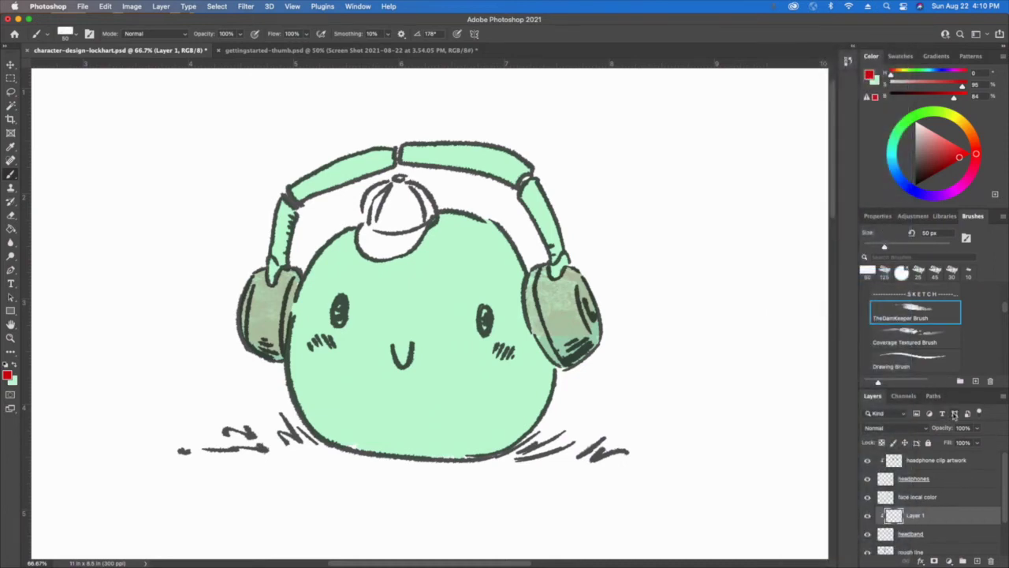
{"action": "left_click", "coordinate": [978, 429]}
{"action": "left_click_drag", "start_coordinate": [978, 445], "coordinate": [957, 444]}
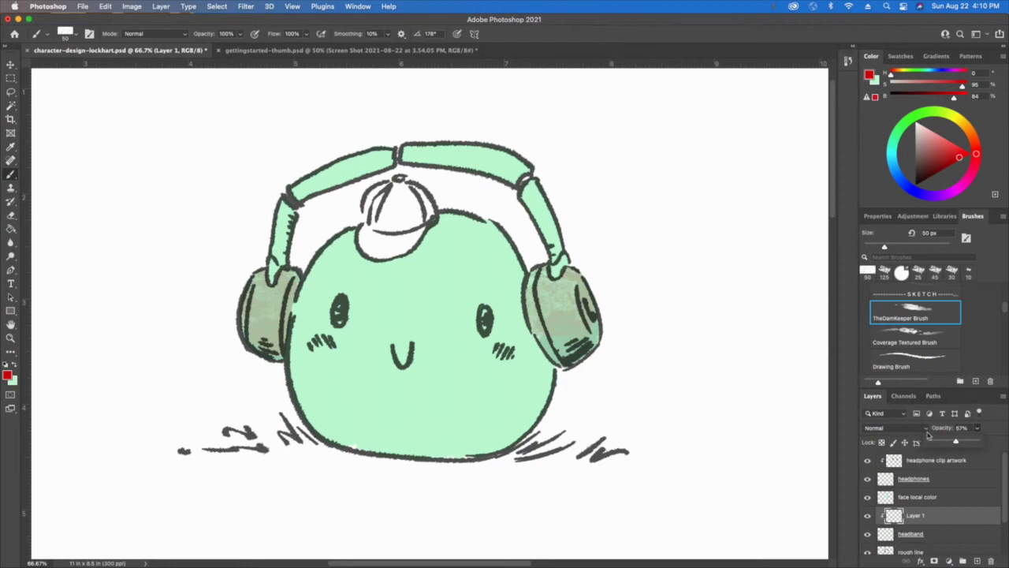
Set the headband's clipped layer to Lighten blending and bring up the foreground Color Picker.
{"action": "left_click", "coordinate": [926, 430]}
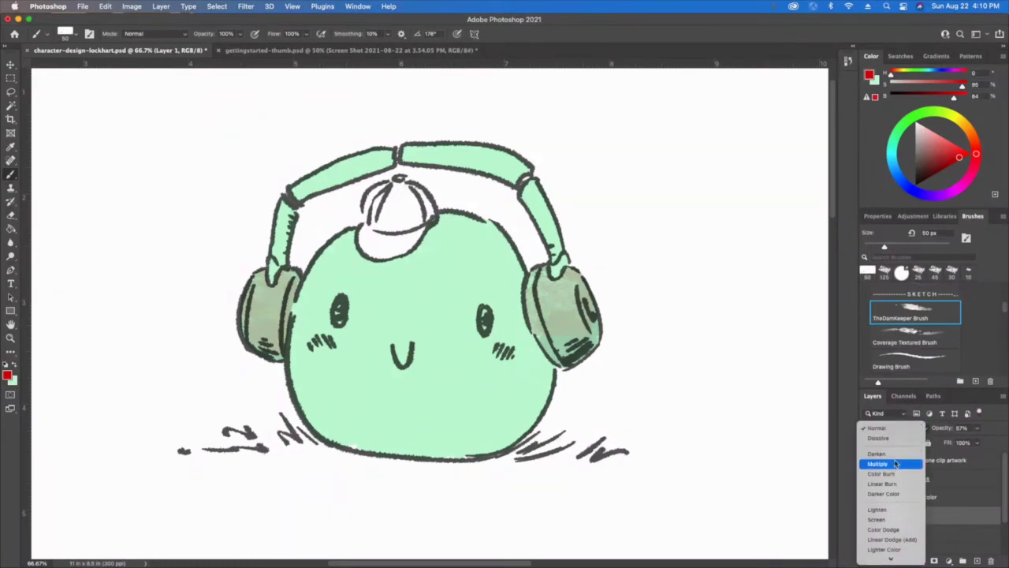
{"action": "mouse_move", "coordinate": [891, 556]}
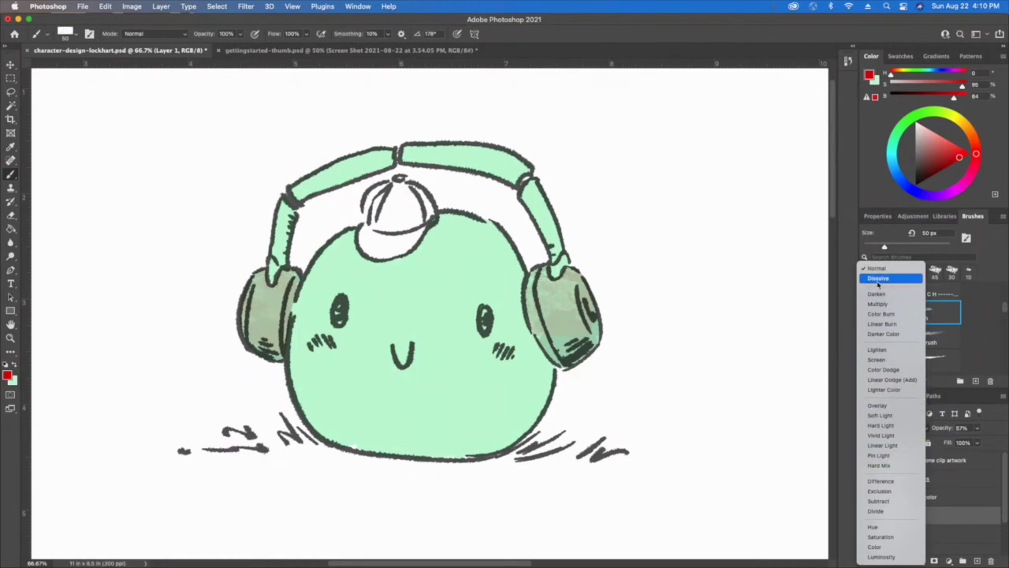
{"action": "left_click", "coordinate": [878, 350]}
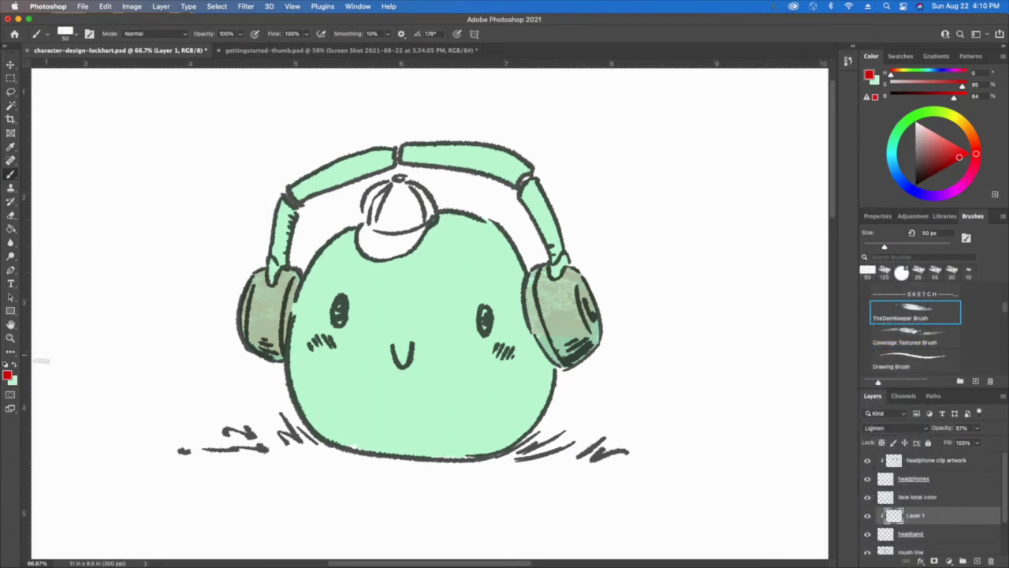
{"action": "left_click", "coordinate": [7, 377]}
Set the painting colour to near-white, then switch it to a bright yellow.
{"action": "left_click", "coordinate": [304, 270]}
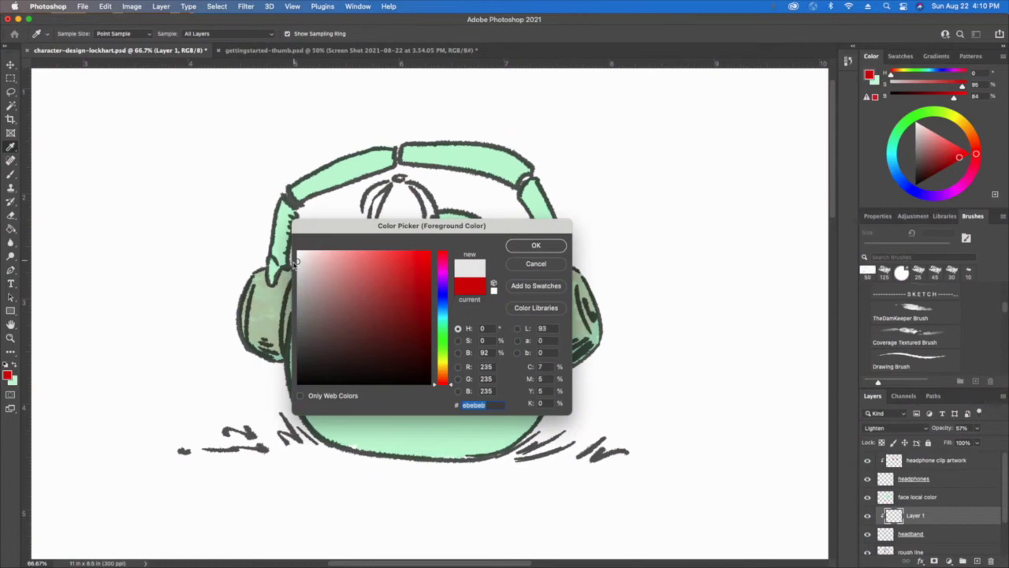
{"action": "left_click", "coordinate": [536, 246]}
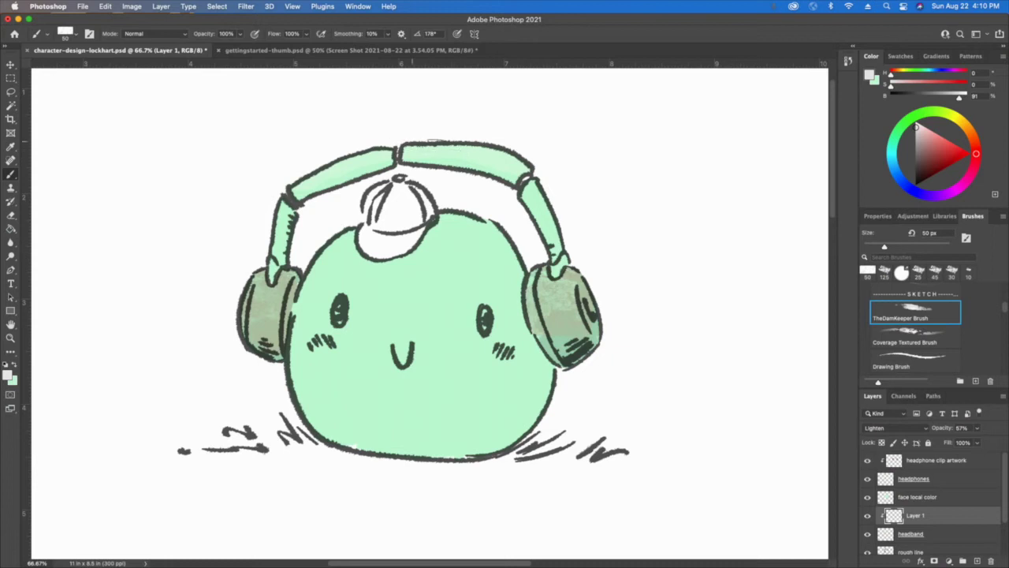
{"action": "left_click", "coordinate": [960, 120]}
{"action": "left_click", "coordinate": [962, 148]}
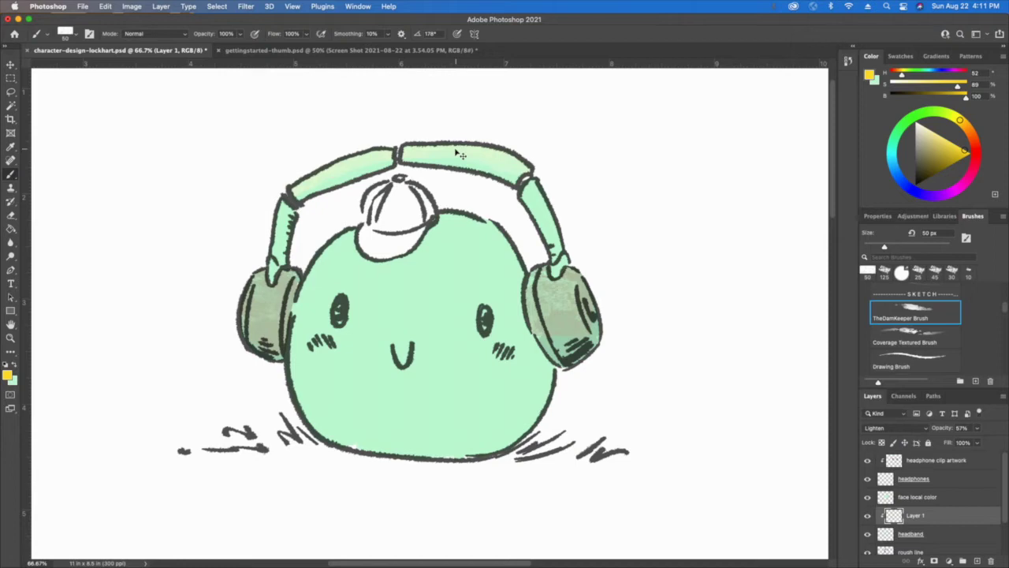
{"action": "key", "text": "super+equal"}
{"action": "key", "text": "super+equal"}
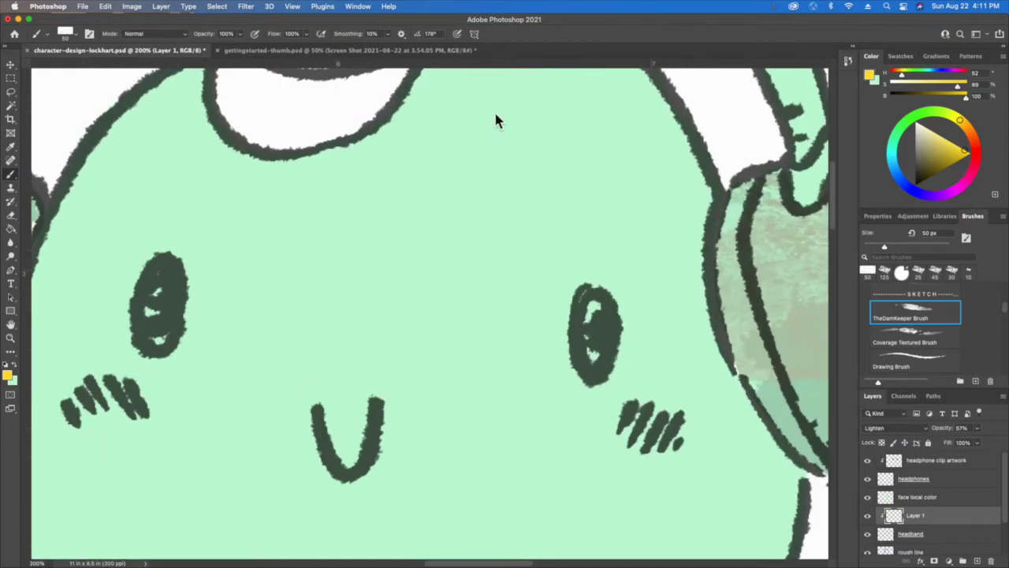
Zoom in on the headband and toggle the highlight layer's visibility on and off to compare.
{"action": "left_click_drag", "start_coordinate": [579, 186], "coordinate": [646, 513]}
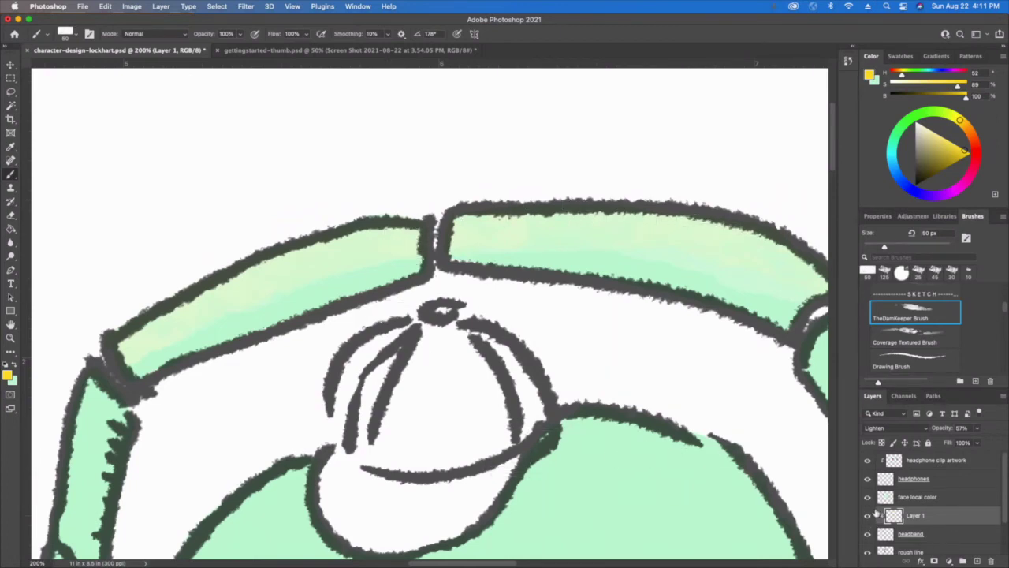
{"action": "left_click", "coordinate": [867, 516]}
{"action": "double_click", "coordinate": [867, 516]}
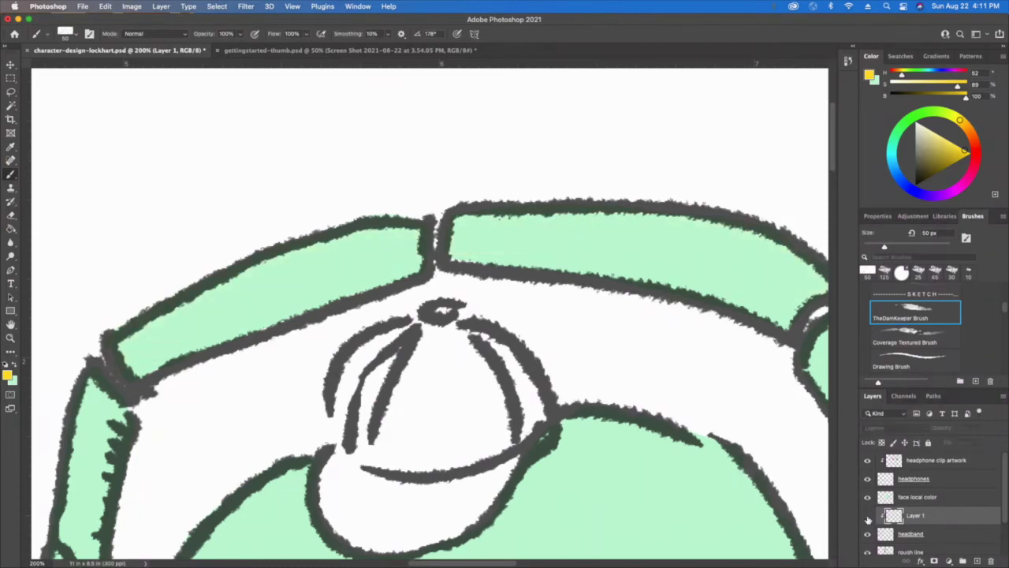
{"action": "left_click", "coordinate": [867, 515]}
{"action": "left_click", "coordinate": [867, 516]}
{"action": "left_click", "coordinate": [867, 516]}
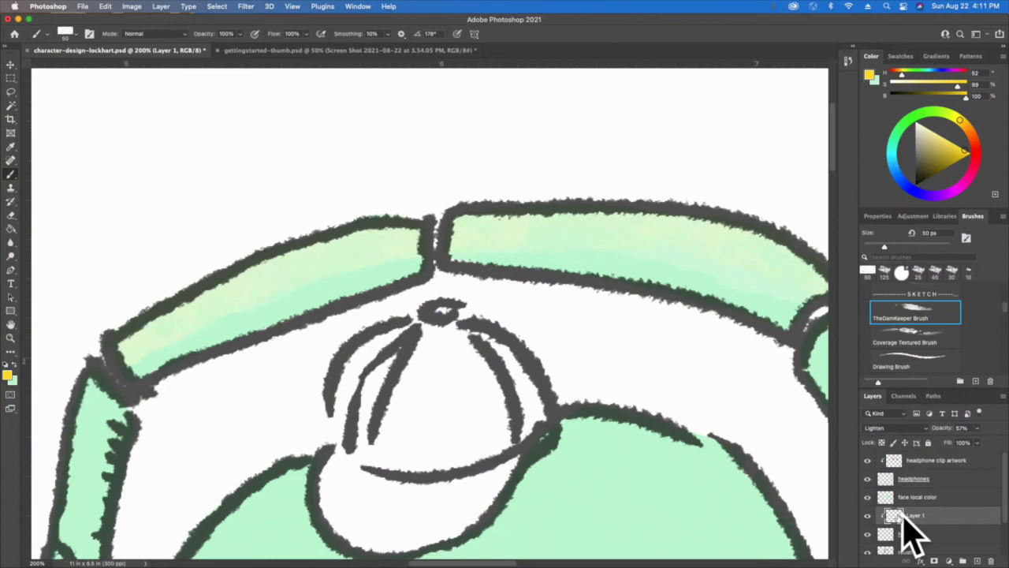
{"action": "left_click", "coordinate": [867, 515]}
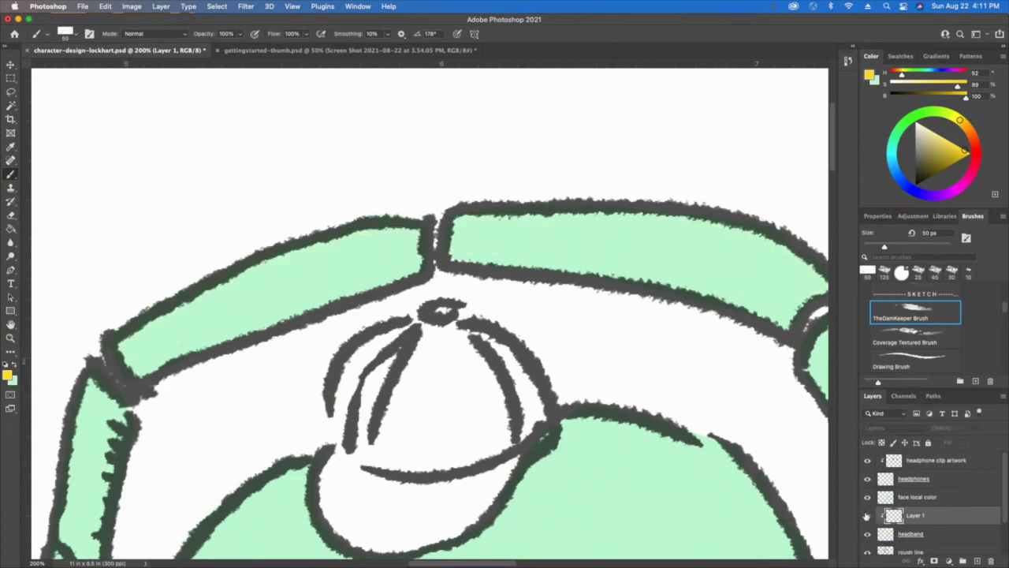
{"action": "left_click", "coordinate": [868, 516]}
Raise the highlight layer to 100% opacity and set its blend mode to Screen.
{"action": "left_click", "coordinate": [977, 428]}
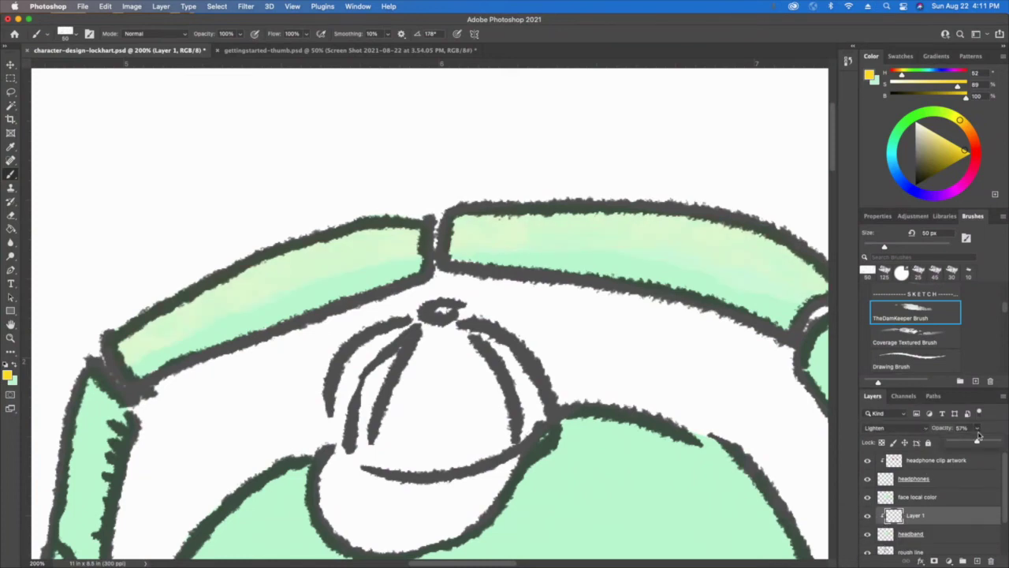
{"action": "left_click_drag", "start_coordinate": [977, 444], "coordinate": [1006, 443]}
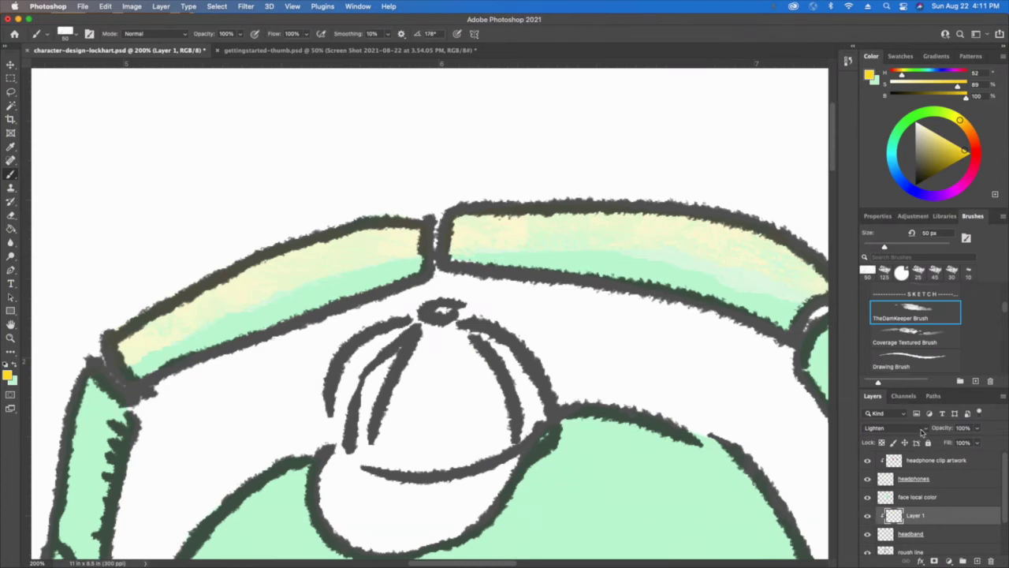
{"action": "left_click", "coordinate": [922, 430]}
{"action": "left_click", "coordinate": [878, 438]}
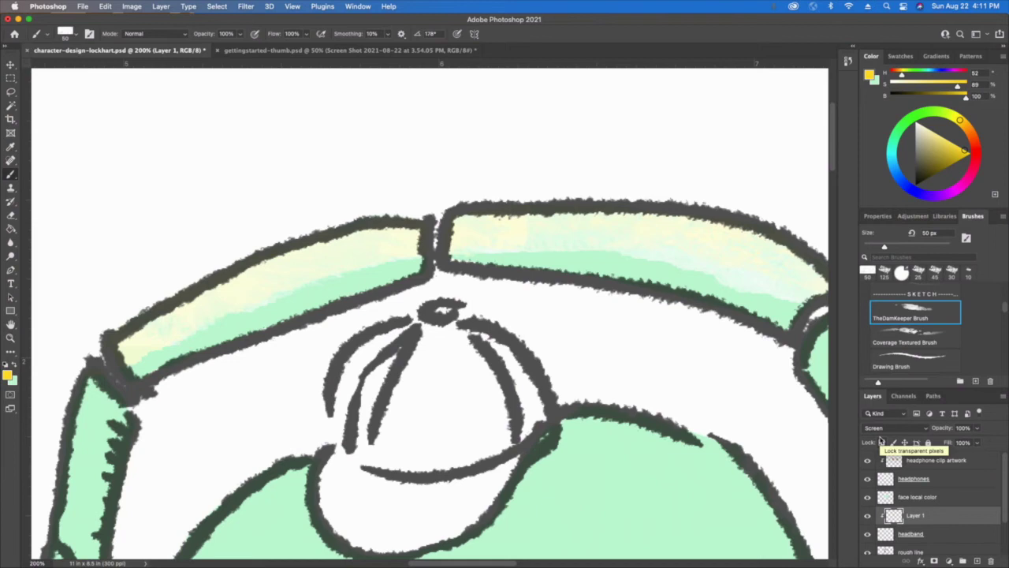
Preview Luminosity, Linear Light, Darker Color and Screen on the yellow tint, then apply Multiply.
{"action": "left_click", "coordinate": [887, 429]}
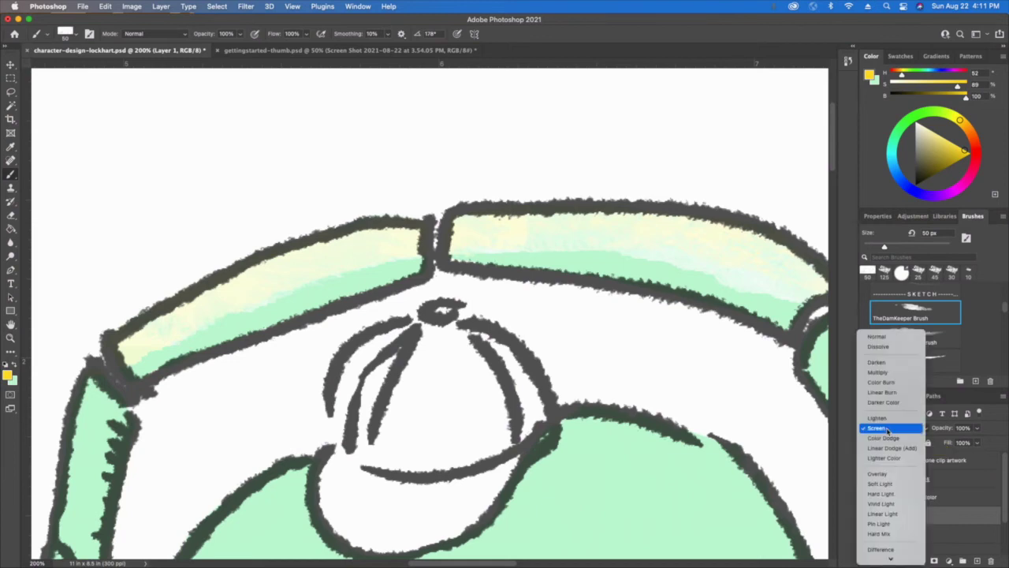
{"action": "key", "text": "Down"}
{"action": "key", "text": "Down"}
{"action": "key", "text": "Down"}
{"action": "key", "text": "Down"}
{"action": "key", "text": "Down"}
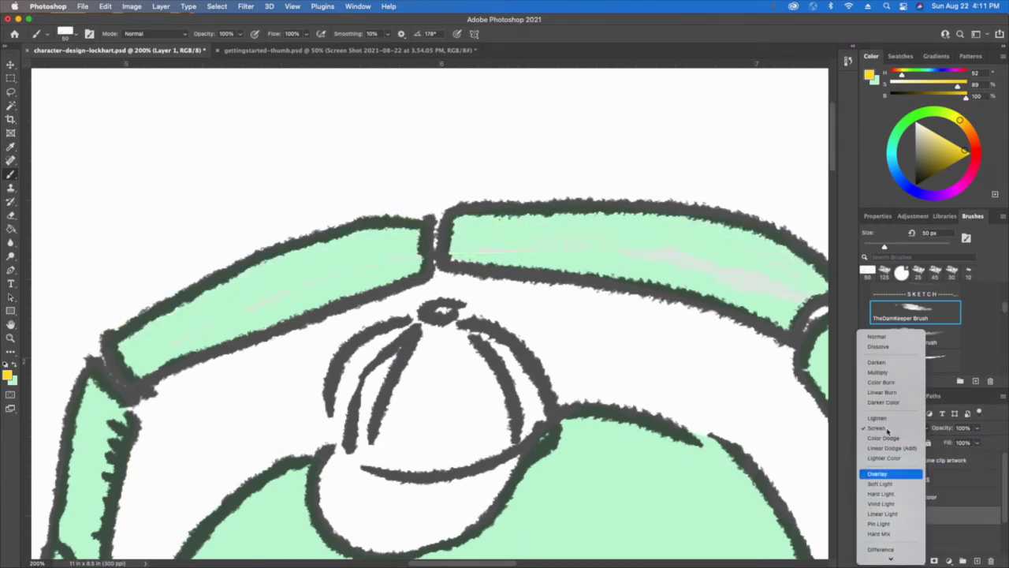
{"action": "key", "text": "Down"}
{"action": "key", "text": "Down"}
{"action": "key", "text": "Down"}
{"action": "key", "text": "Down"}
{"action": "key", "text": "Down"}
{"action": "key", "text": "Down"}
{"action": "key", "text": "Down"}
{"action": "key", "text": "Down"}
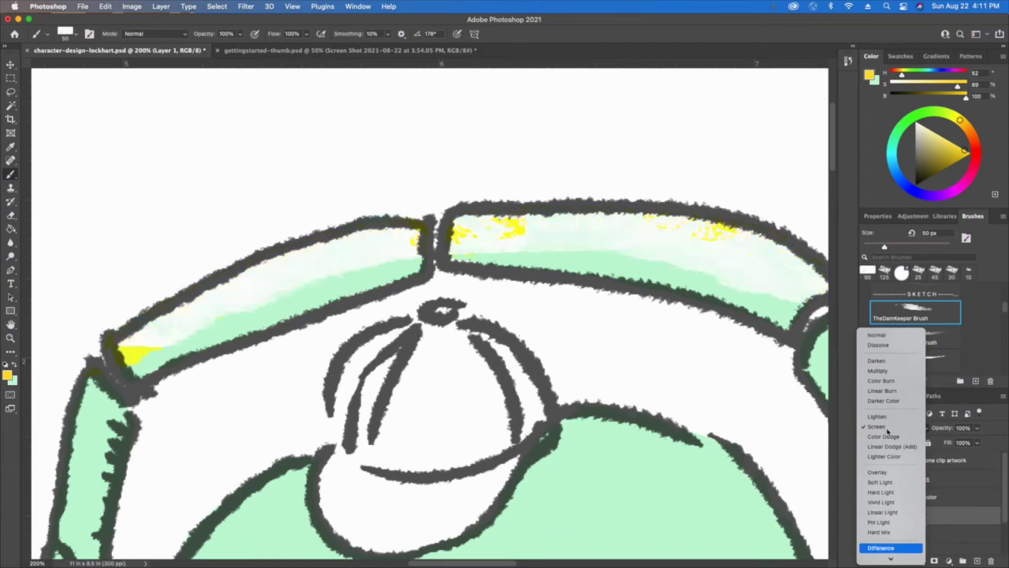
{"action": "key", "text": "Down"}
{"action": "key", "text": "Down"}
{"action": "key", "text": "Down"}
{"action": "key", "text": "Down"}
{"action": "key", "text": "Down"}
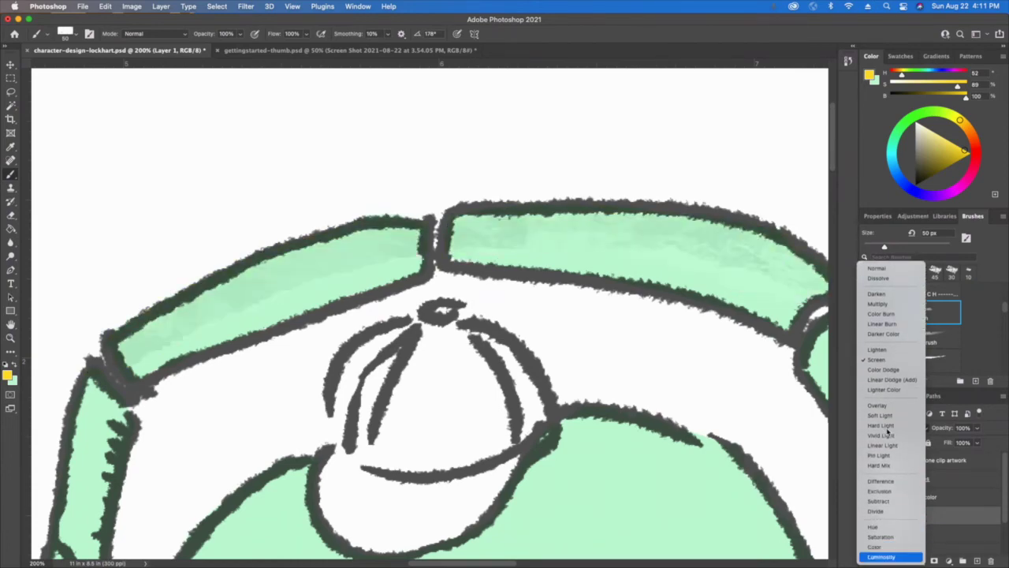
{"action": "key", "text": "Up"}
{"action": "key", "text": "Up"}
{"action": "key", "text": "Up"}
{"action": "key", "text": "Up"}
{"action": "key", "text": "Up"}
{"action": "key", "text": "Up"}
{"action": "key", "text": "Up"}
{"action": "key", "text": "Up"}
{"action": "key", "text": "Up"}
{"action": "key", "text": "Up"}
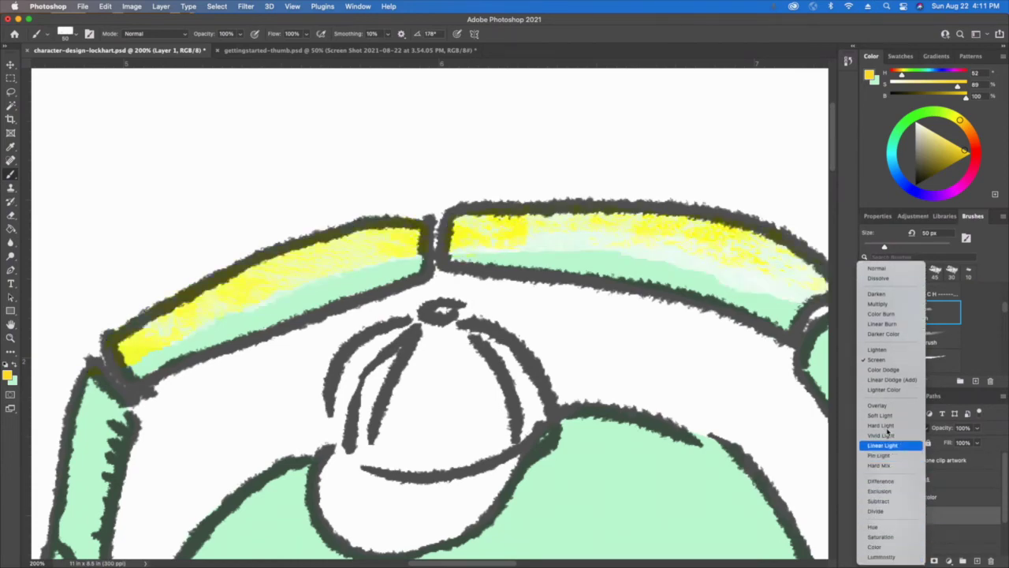
{"action": "key", "text": "Up"}
{"action": "key", "text": "Up"}
{"action": "key", "text": "Up"}
{"action": "key", "text": "Up"}
{"action": "key", "text": "Up"}
{"action": "key", "text": "Up"}
{"action": "key", "text": "Up"}
{"action": "key", "text": "Up"}
{"action": "key", "text": "Up"}
{"action": "key", "text": "Up"}
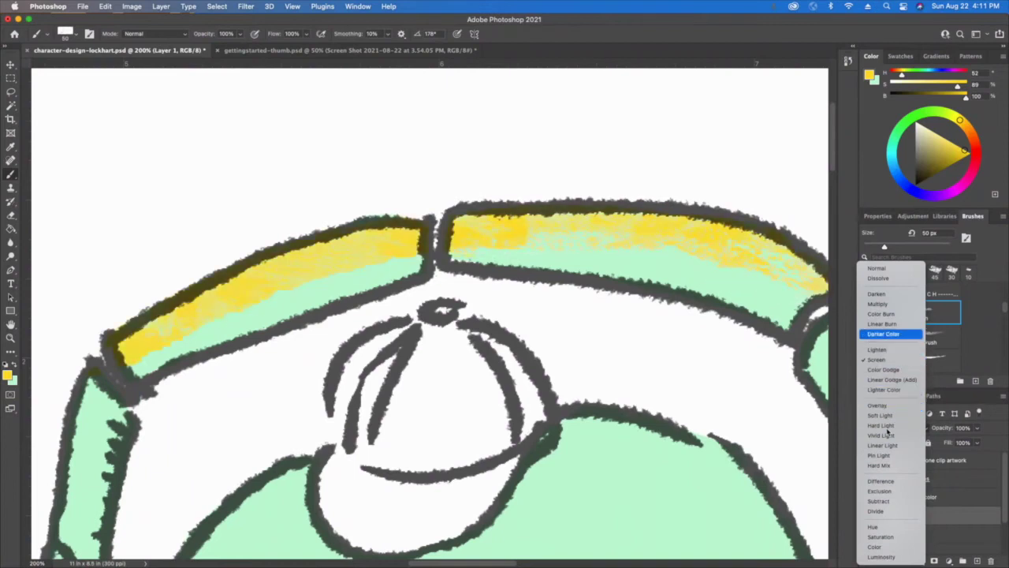
{"action": "key", "text": "Up"}
{"action": "key", "text": "Up"}
{"action": "key", "text": "Up"}
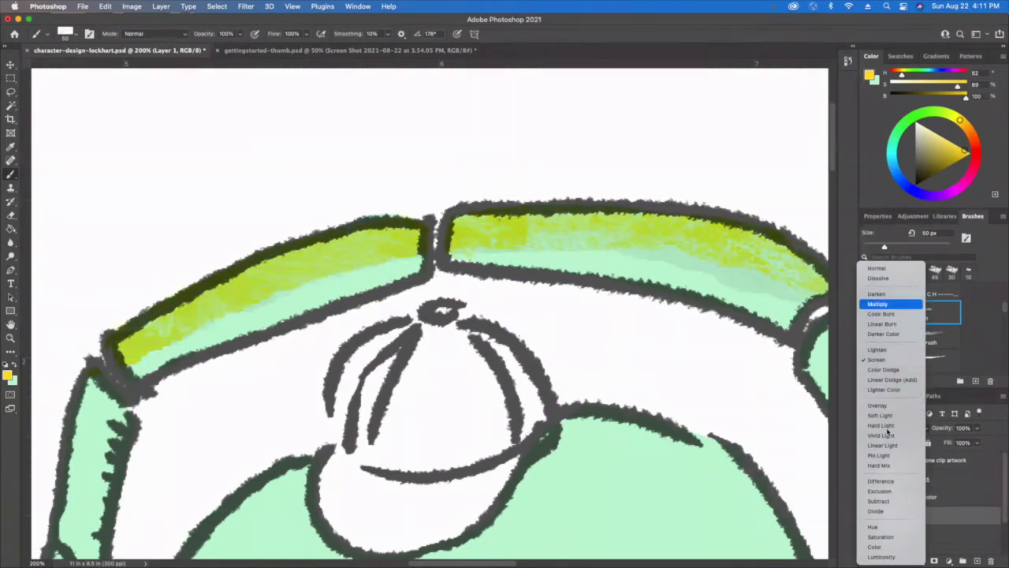
{"action": "key", "text": "Down"}
{"action": "key", "text": "Down"}
{"action": "key", "text": "Down"}
{"action": "key", "text": "Down"}
{"action": "key", "text": "Down"}
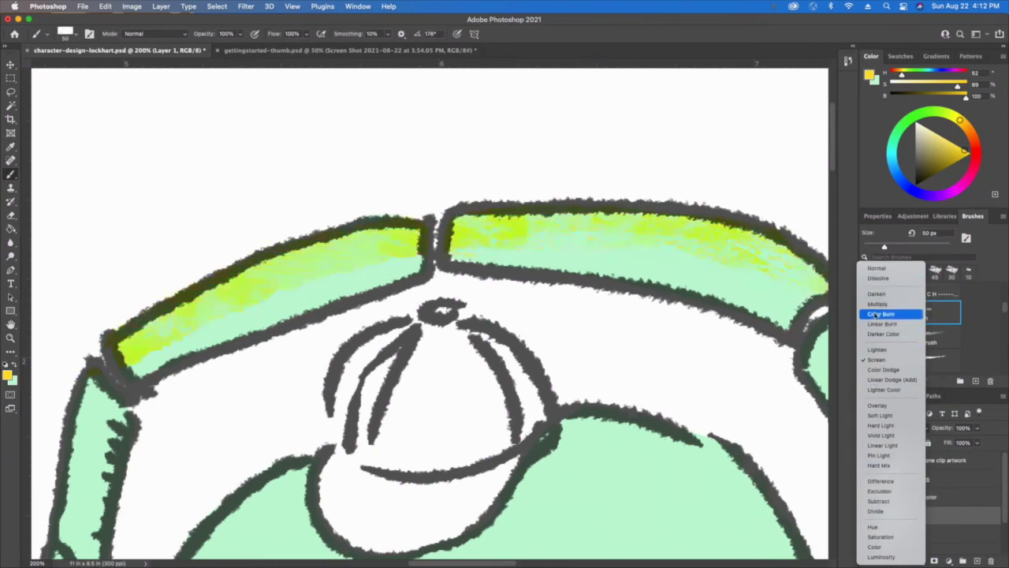
{"action": "left_click", "coordinate": [877, 304]}
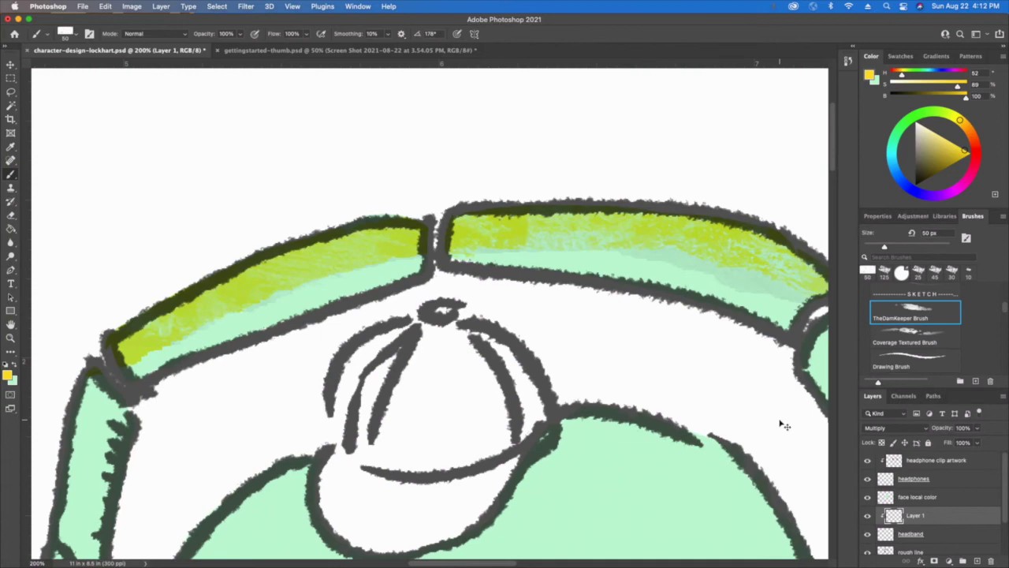
{"action": "key", "text": "super+minus"}
{"action": "key", "text": "super+minus"}
{"action": "key", "text": "super+minus"}
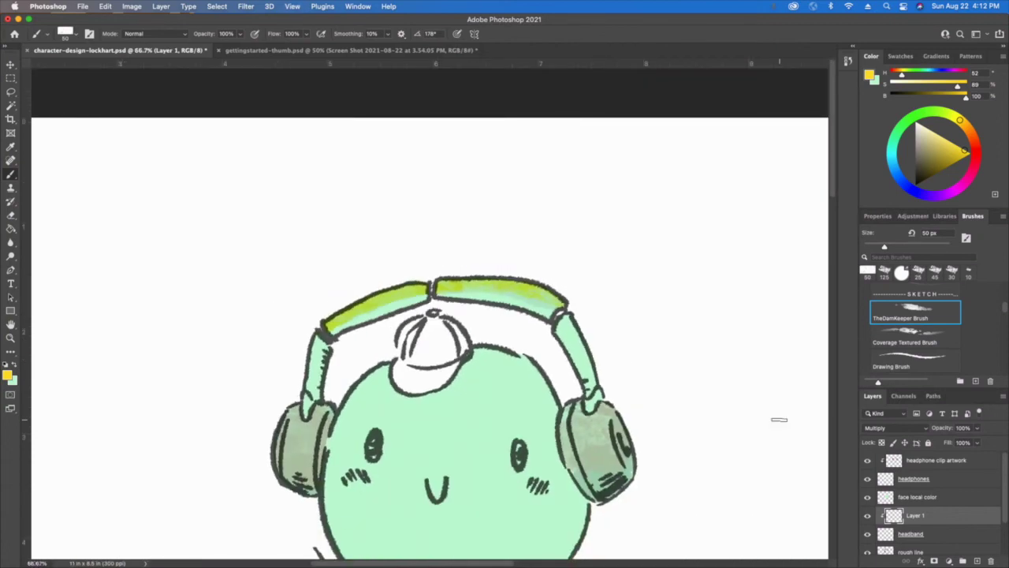
Add a new layer clipped to the yellow tint layer below.
{"action": "left_click", "coordinate": [976, 559]}
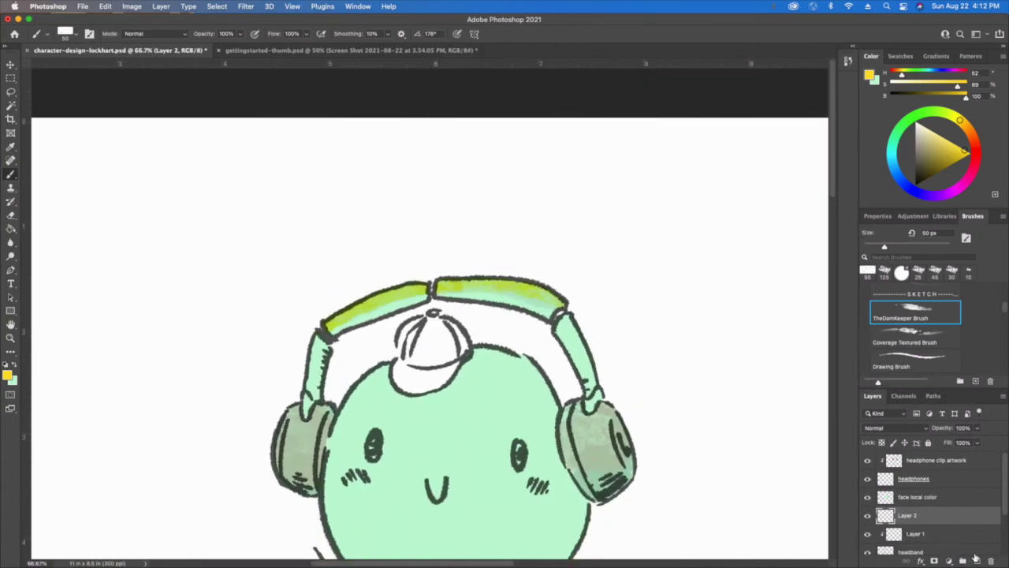
{"action": "right_click", "coordinate": [913, 518]}
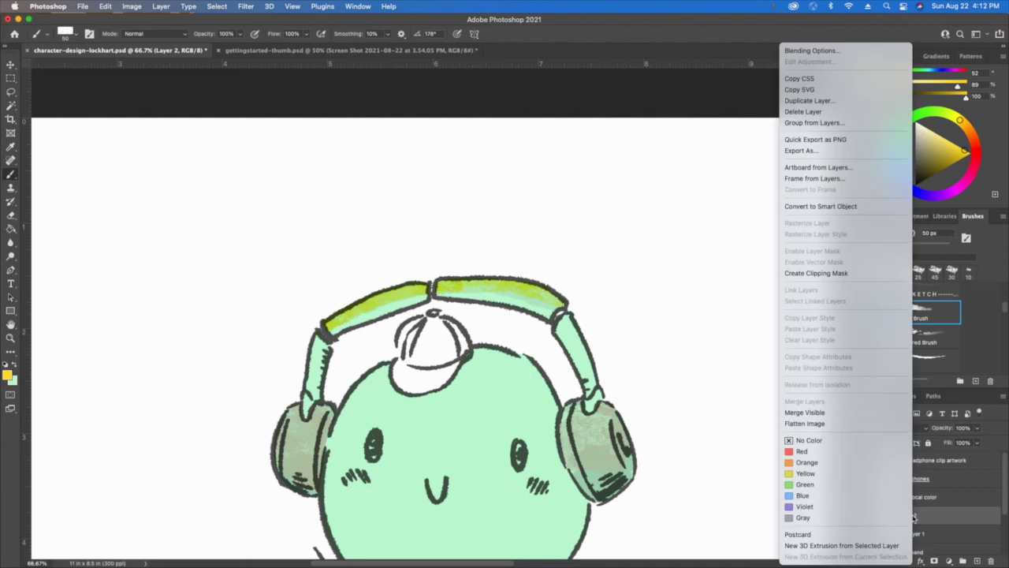
{"action": "left_click", "coordinate": [816, 274]}
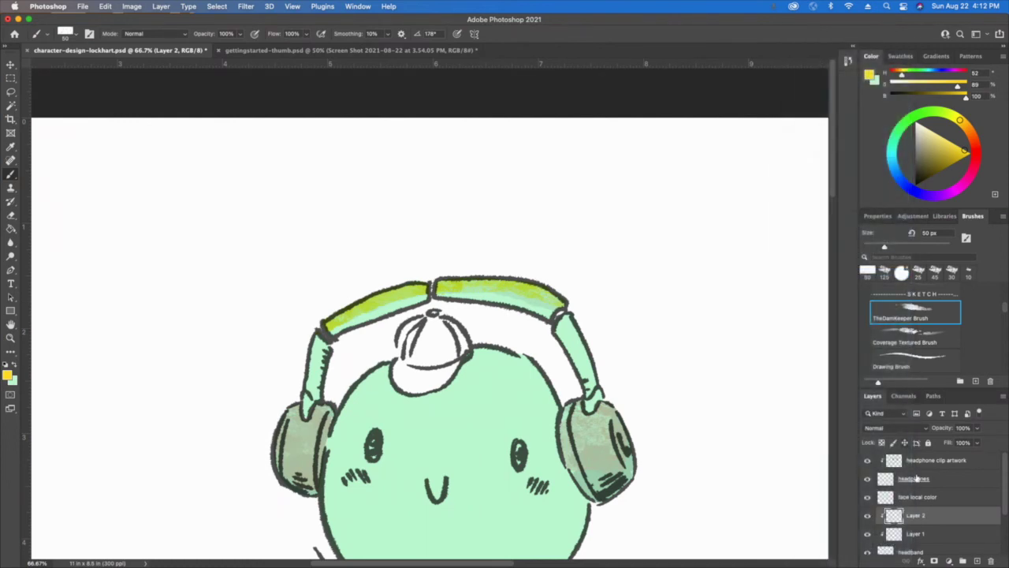
Rename the tint layer to 'highlight' and the new clipped layer to 'shadow'.
{"action": "double_click", "coordinate": [921, 533]}
{"action": "type", "text": "highlight"}
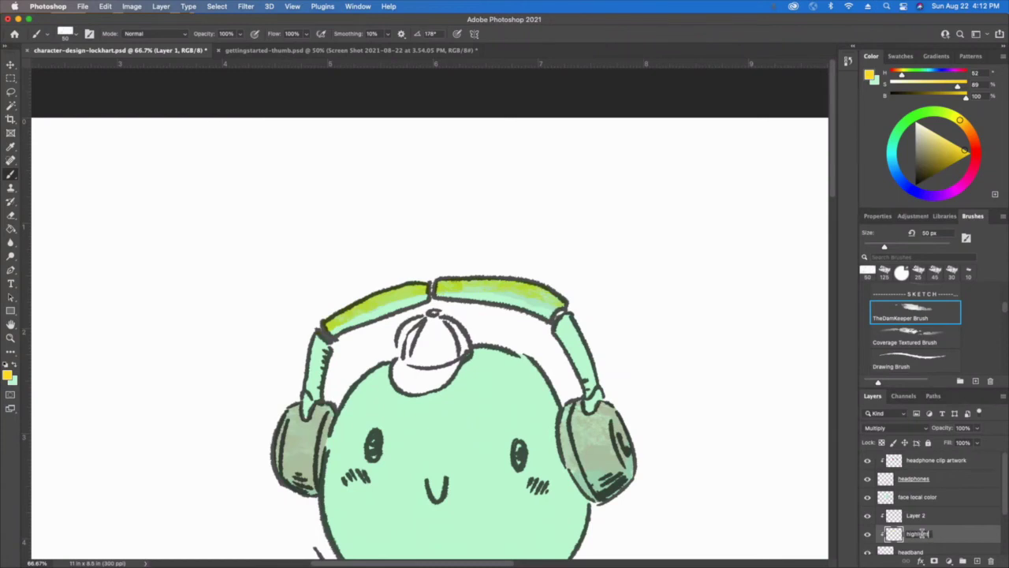
{"action": "key", "text": "Return"}
{"action": "double_click", "coordinate": [921, 516]}
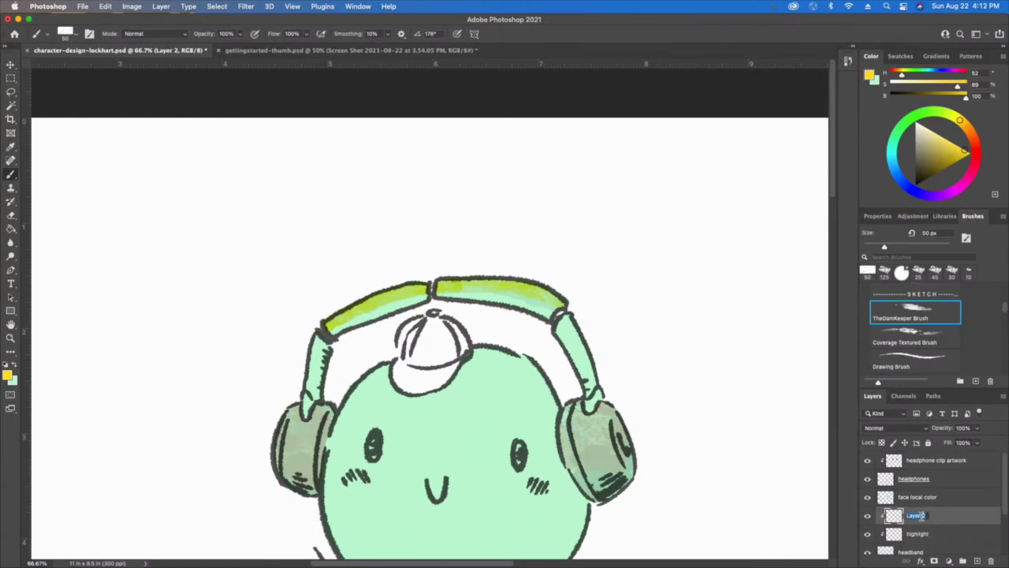
{"action": "type", "text": "shadow"}
{"action": "key", "text": "Return"}
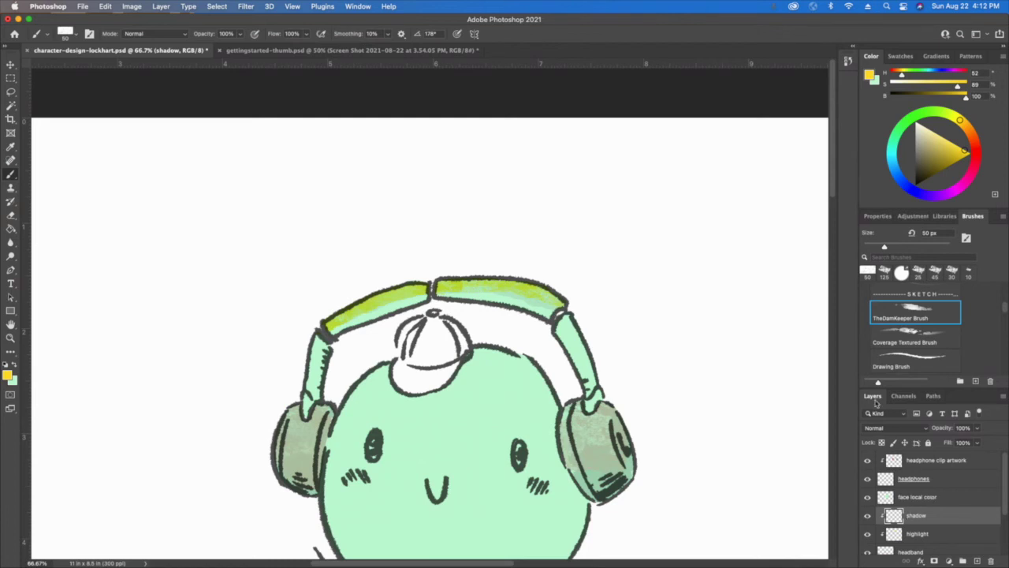
Set the shadow layer to Multiply and choose a dark grey foreground colour.
{"action": "left_click", "coordinate": [879, 427]}
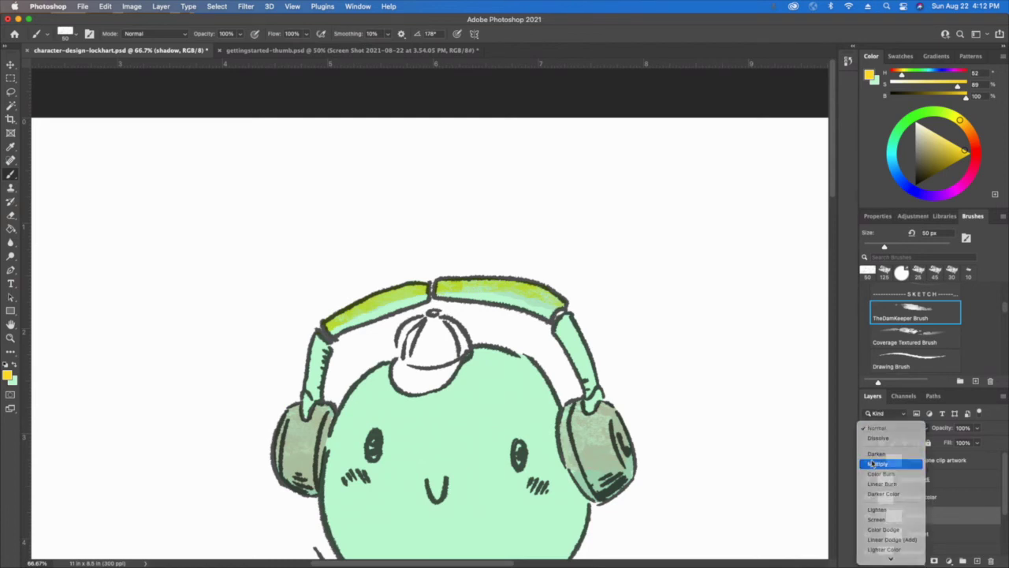
{"action": "left_click", "coordinate": [878, 464]}
{"action": "left_click", "coordinate": [8, 379]}
{"action": "left_click", "coordinate": [297, 332]}
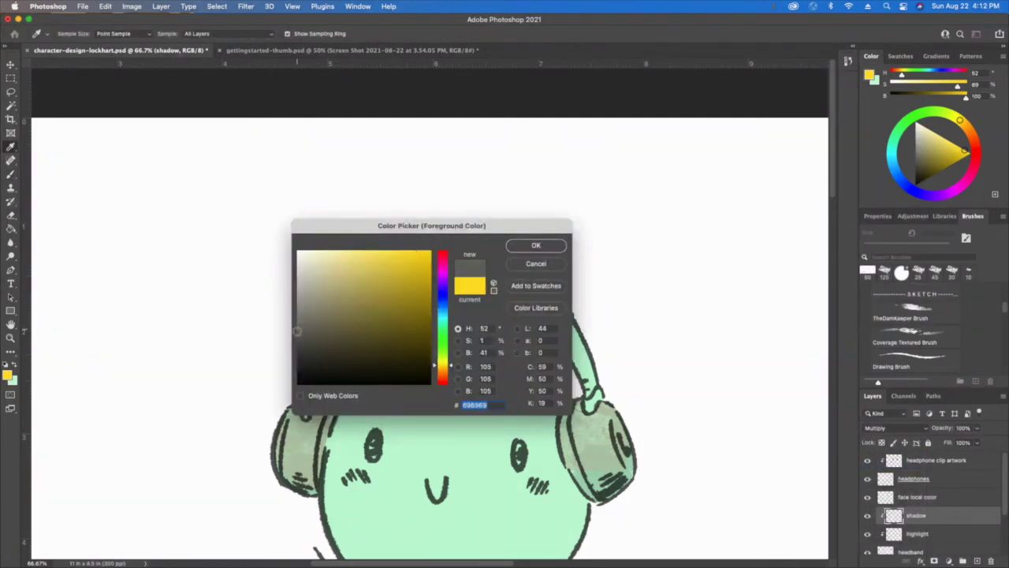
{"action": "left_click", "coordinate": [297, 344]}
{"action": "left_click", "coordinate": [537, 246]}
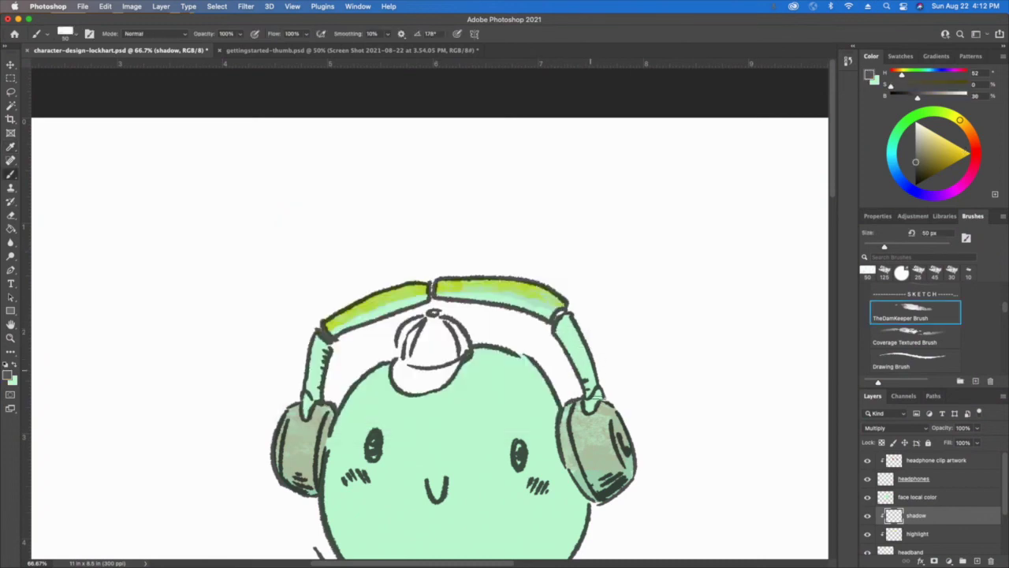
Paint shading with the Drawing Brush along the right, left and top of the headband.
{"action": "mouse_move", "coordinate": [599, 398]}
{"action": "left_mouse_down"}
{"action": "mouse_move", "coordinate": [578, 340]}
{"action": "mouse_move", "coordinate": [584, 365]}
{"action": "left_mouse_up"}
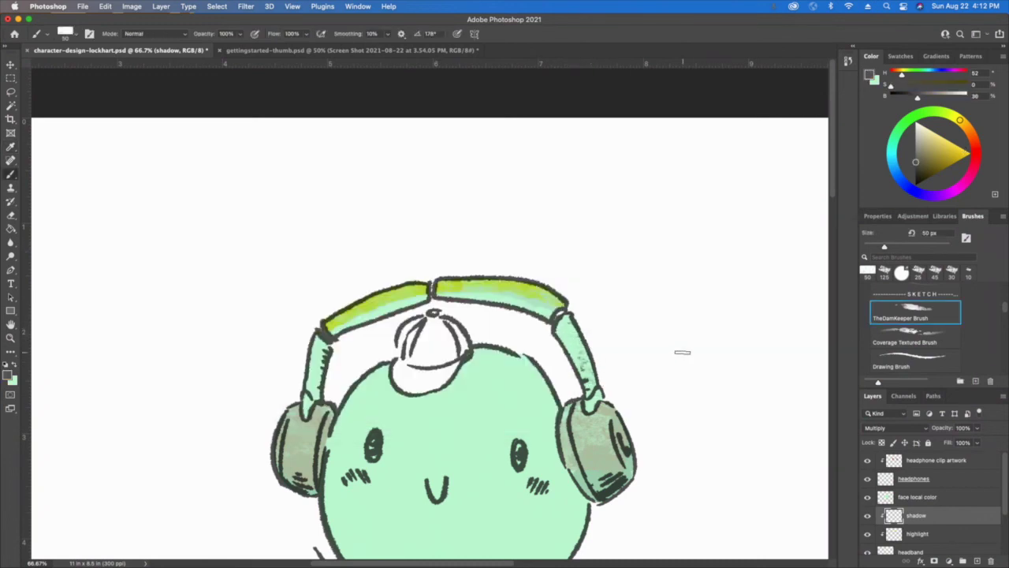
{"action": "left_click", "coordinate": [902, 356]}
{"action": "mouse_move", "coordinate": [579, 331]}
{"action": "left_mouse_down"}
{"action": "mouse_move", "coordinate": [595, 394]}
{"action": "mouse_move", "coordinate": [574, 327]}
{"action": "mouse_move", "coordinate": [592, 386]}
{"action": "left_mouse_up"}
{"action": "key", "text": "bracketright"}
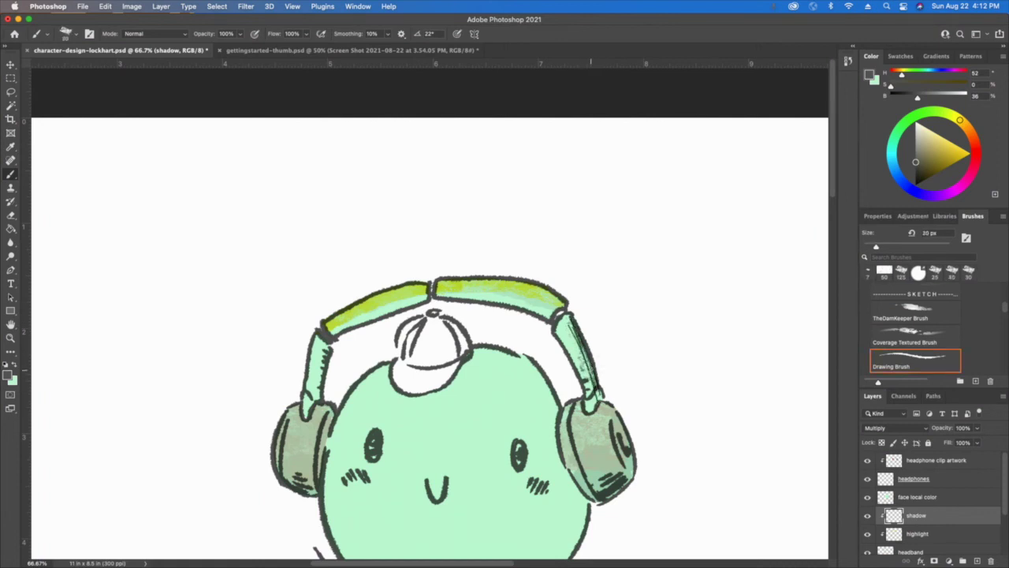
{"action": "key", "text": "bracketright"}
{"action": "key", "text": "bracketright"}
{"action": "mouse_move", "coordinate": [593, 395]}
{"action": "left_mouse_down"}
{"action": "mouse_move", "coordinate": [563, 323]}
{"action": "mouse_move", "coordinate": [597, 402]}
{"action": "left_mouse_up"}
{"action": "key", "text": "super+z"}
{"action": "left_click_drag", "start_coordinate": [331, 349], "coordinate": [322, 406]}
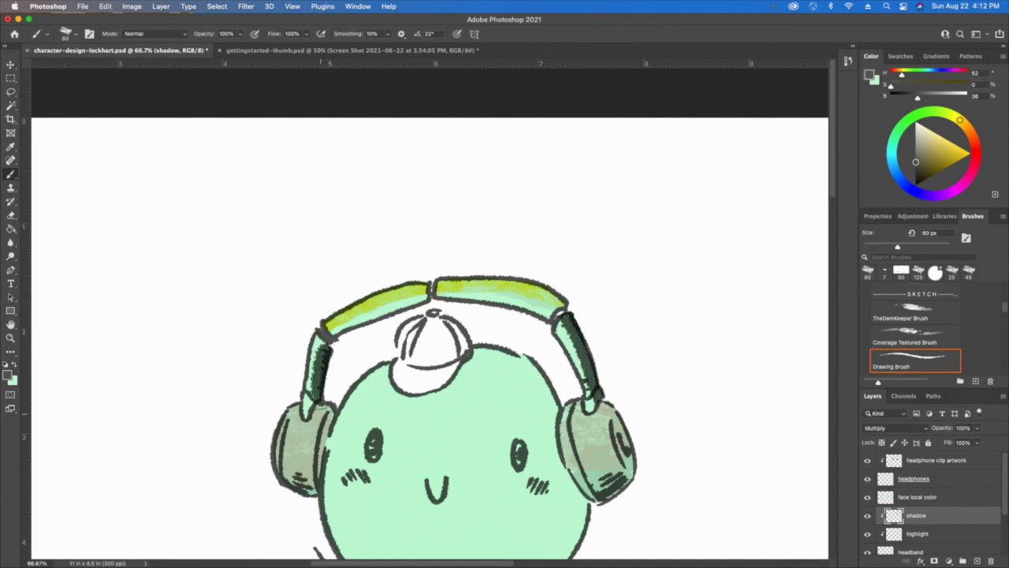
{"action": "mouse_move", "coordinate": [335, 325]}
{"action": "left_mouse_down"}
{"action": "mouse_move", "coordinate": [485, 294]}
{"action": "mouse_move", "coordinate": [562, 330]}
{"action": "left_mouse_up"}
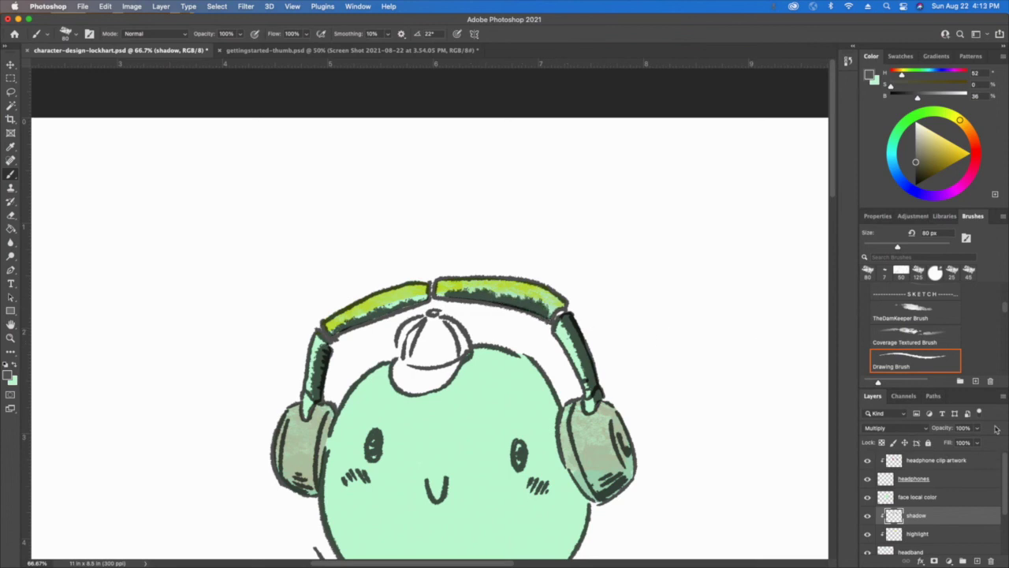
Fade the shadow layer's opacity to 32%.
{"action": "left_click", "coordinate": [977, 428]}
{"action": "left_click_drag", "start_coordinate": [978, 444], "coordinate": [971, 446]}
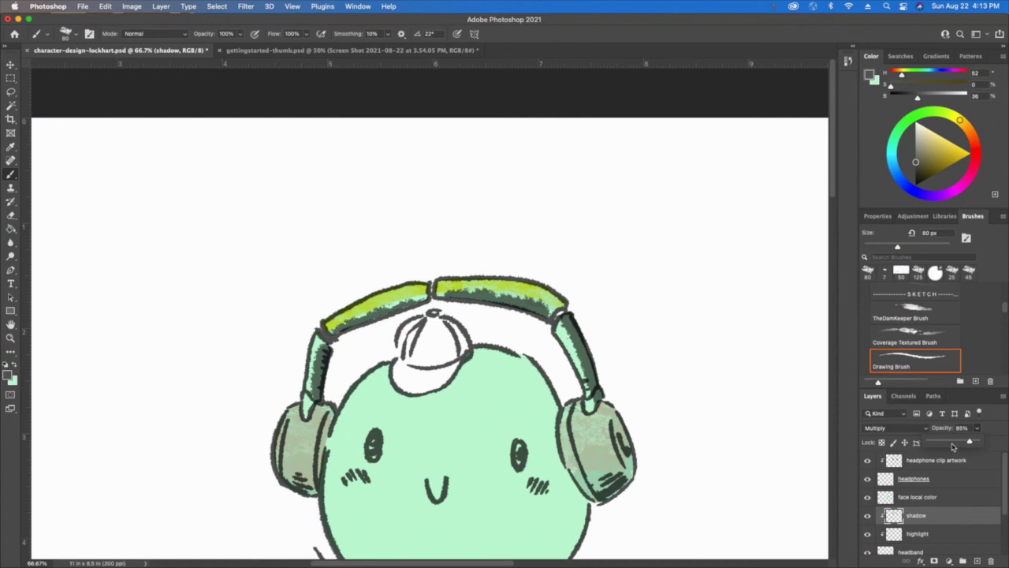
{"action": "left_click_drag", "start_coordinate": [970, 446], "coordinate": [944, 446]}
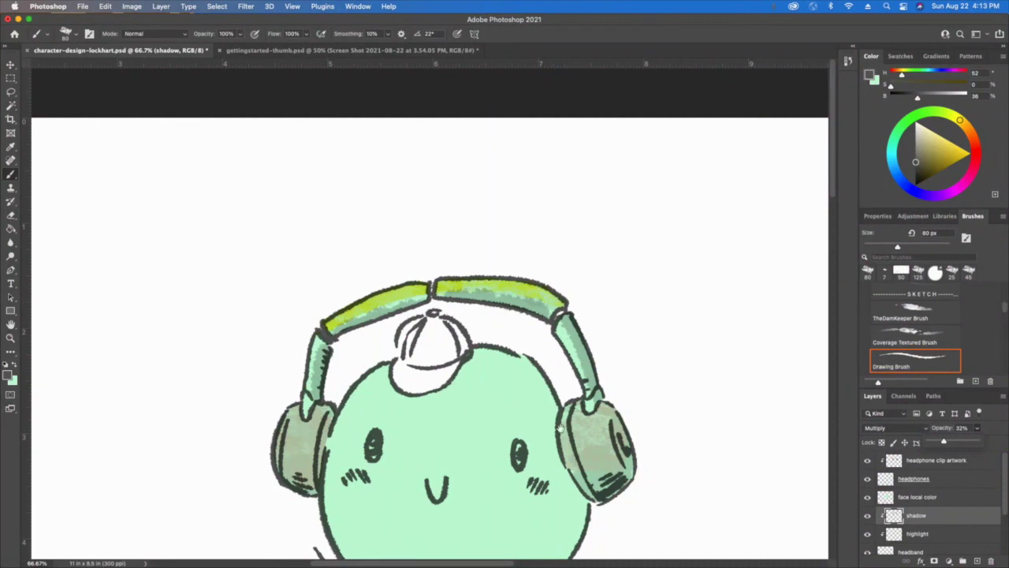
{"action": "left_click_drag", "start_coordinate": [560, 428], "coordinate": [566, 315]}
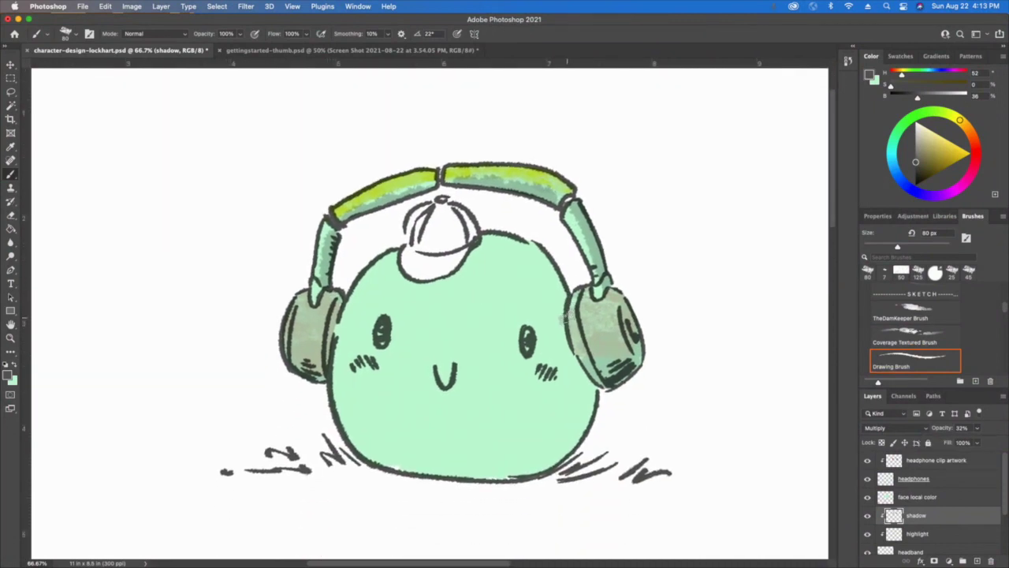